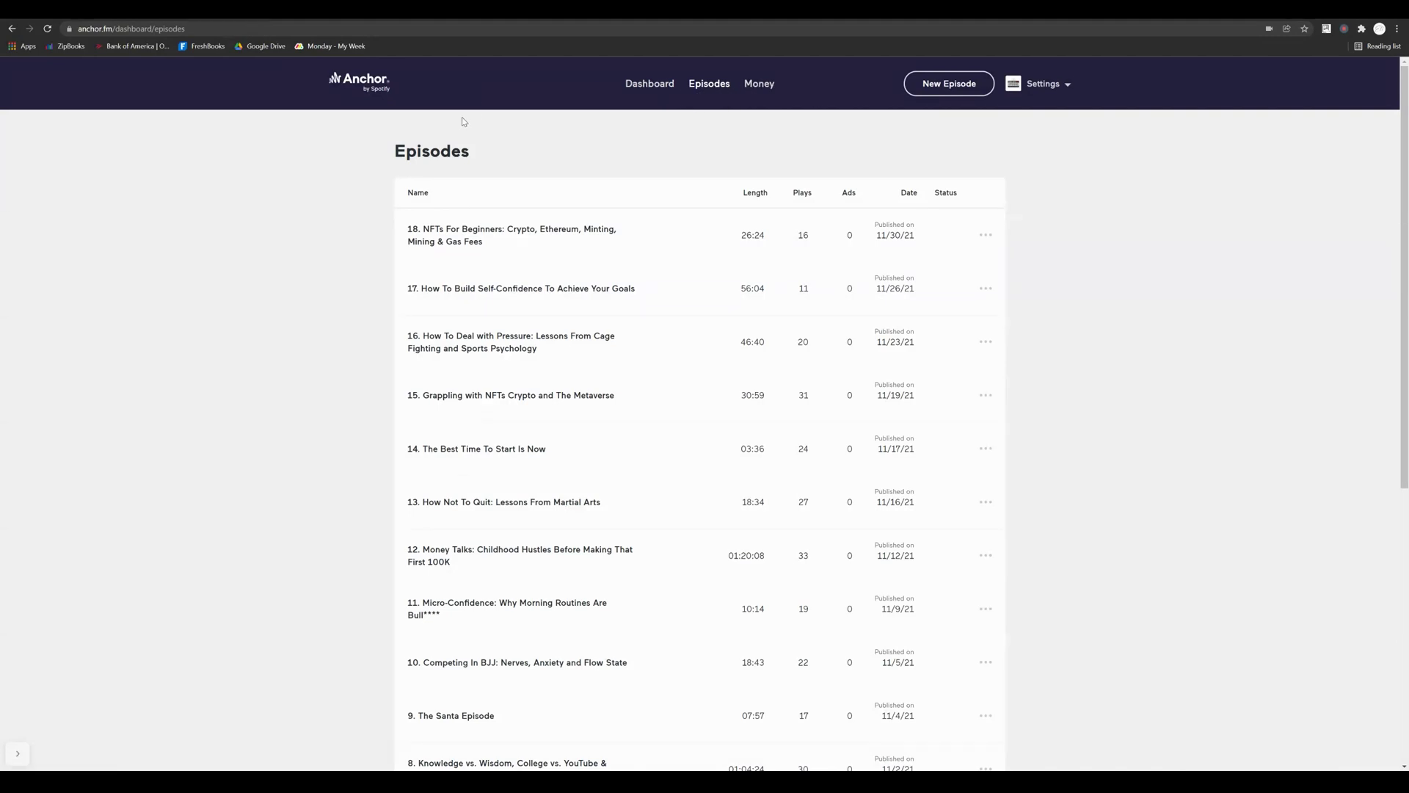
- Start a new, empty episode from the Episodes page
click(950, 85)
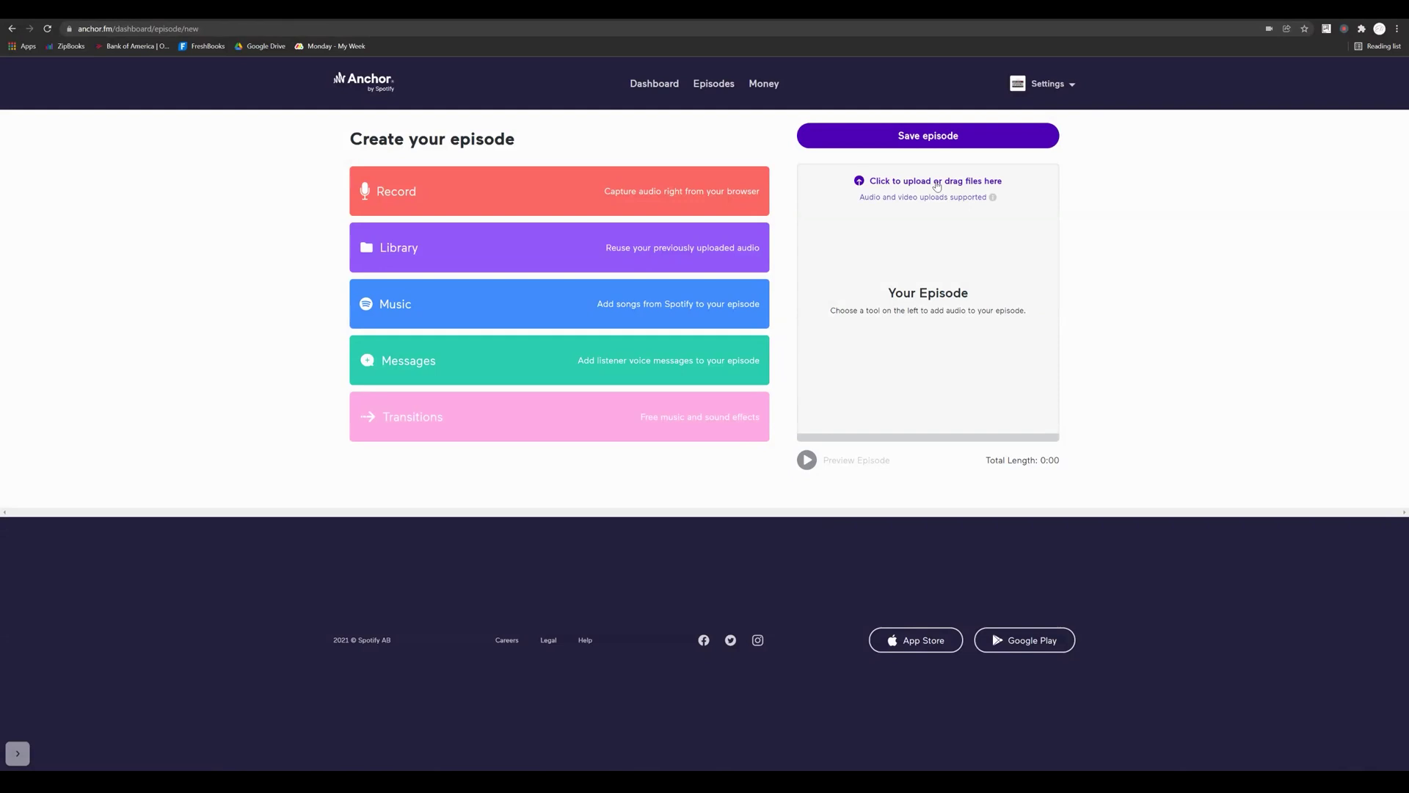
- Upload 'Podcast Episode 1 Audio Final' (15m 13s) as the episode audio and save it
click(936, 183)
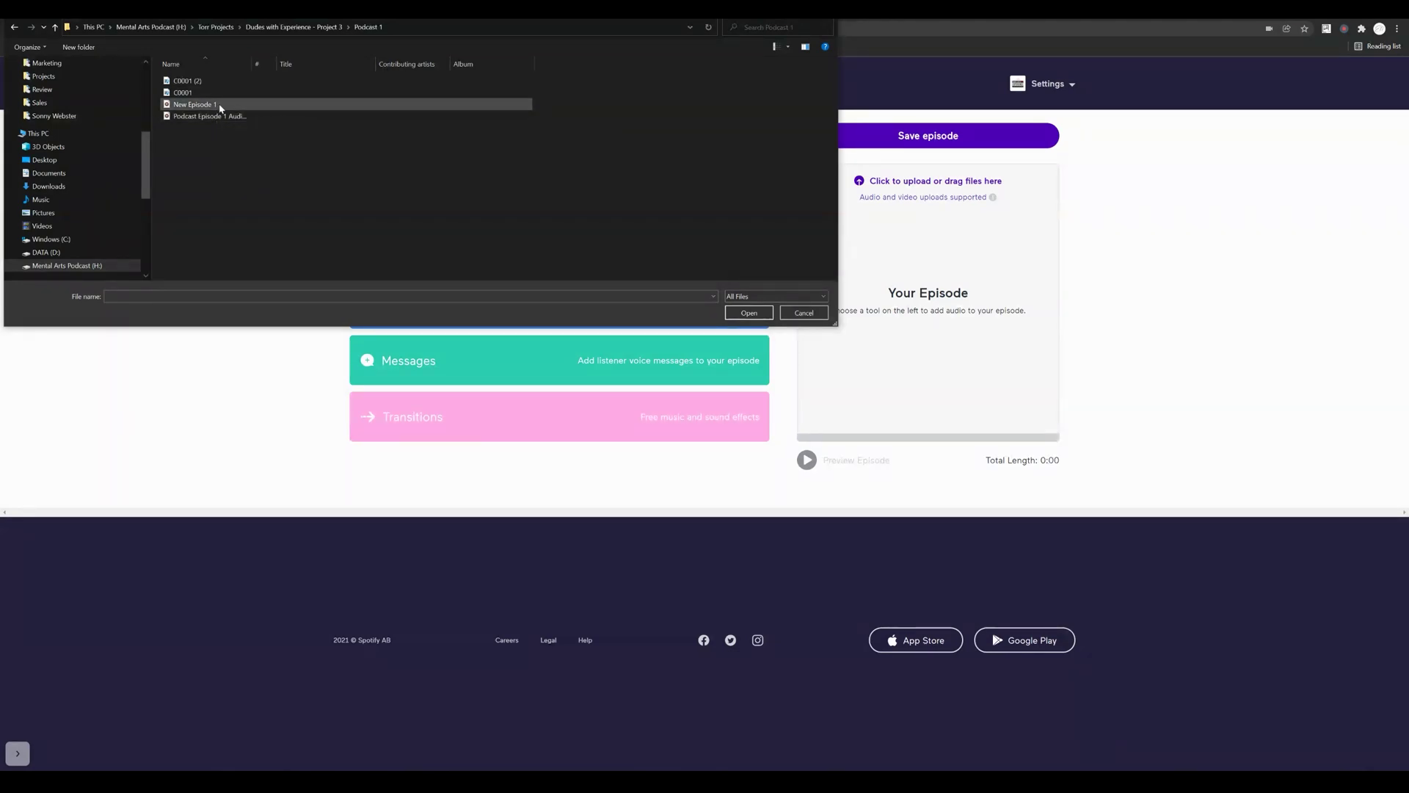
click(221, 116)
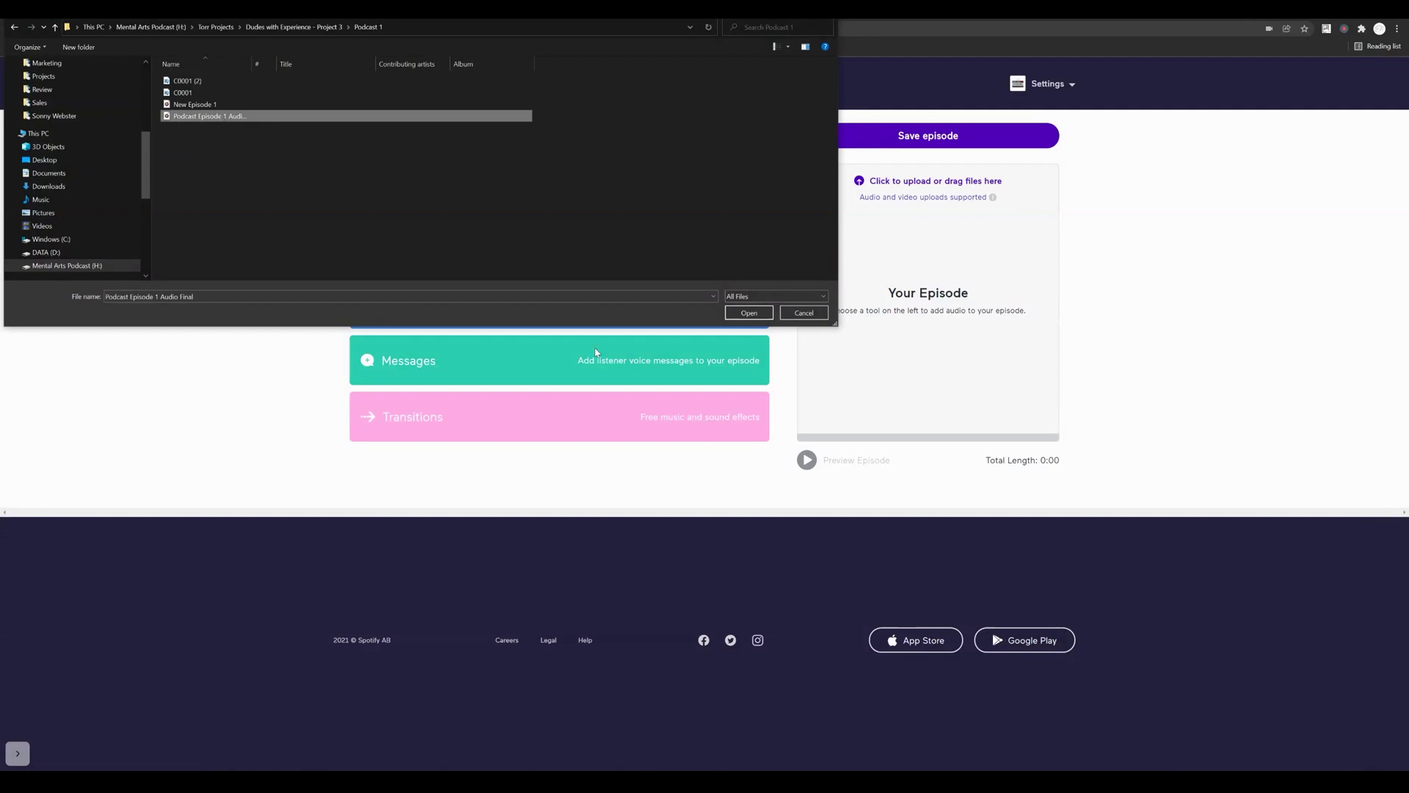
click(749, 312)
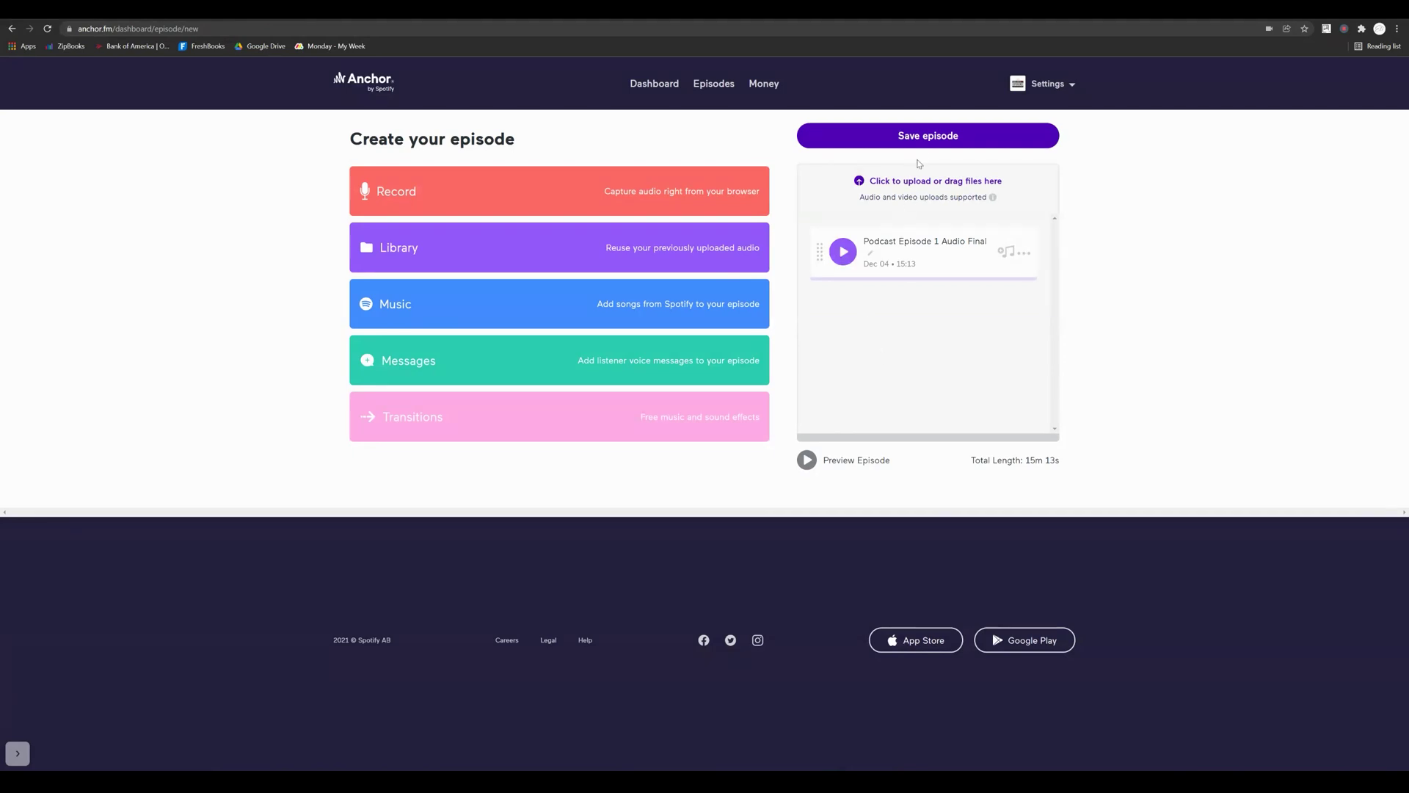
click(919, 136)
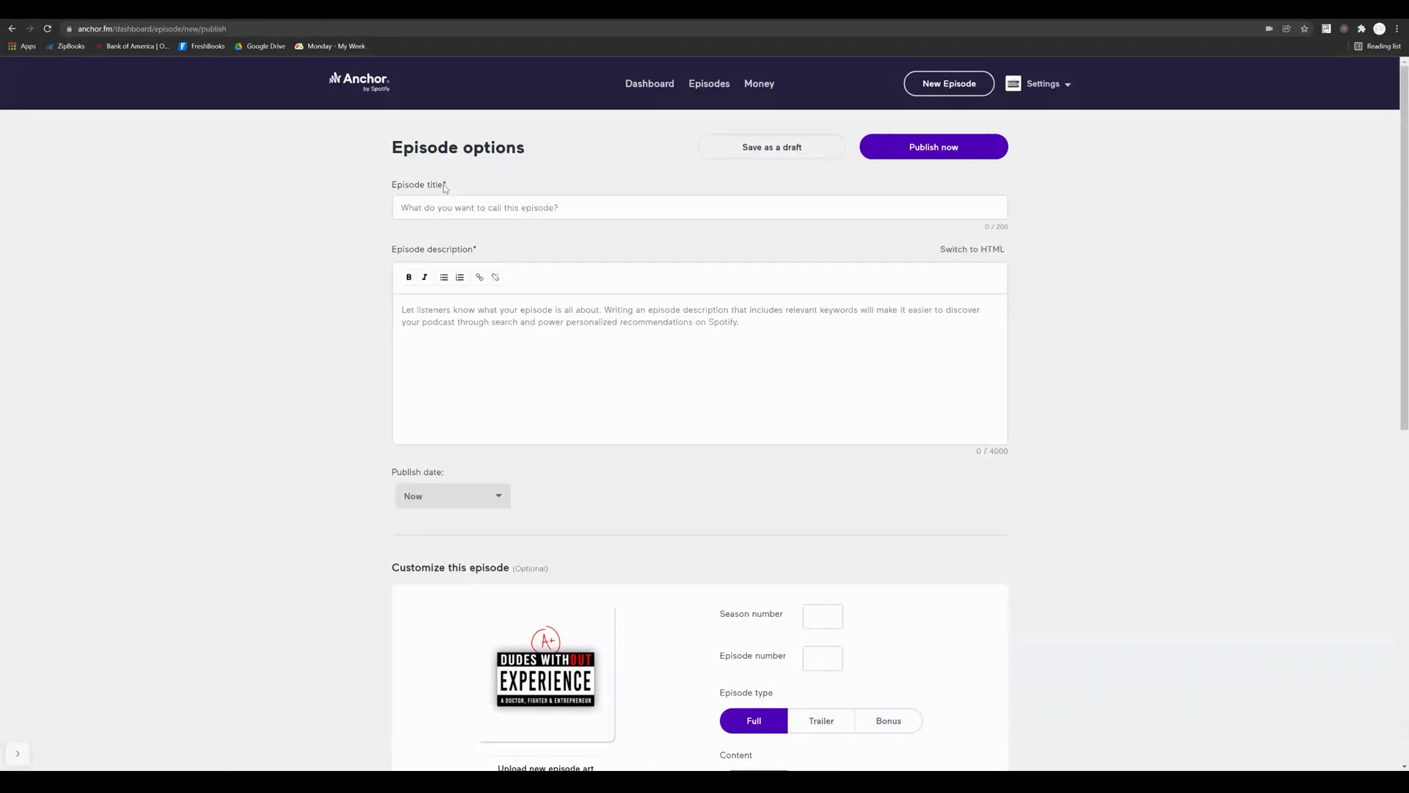
- Enter the title '19. Trying Out For The Ultimate Fighter At 47'
click(450, 213)
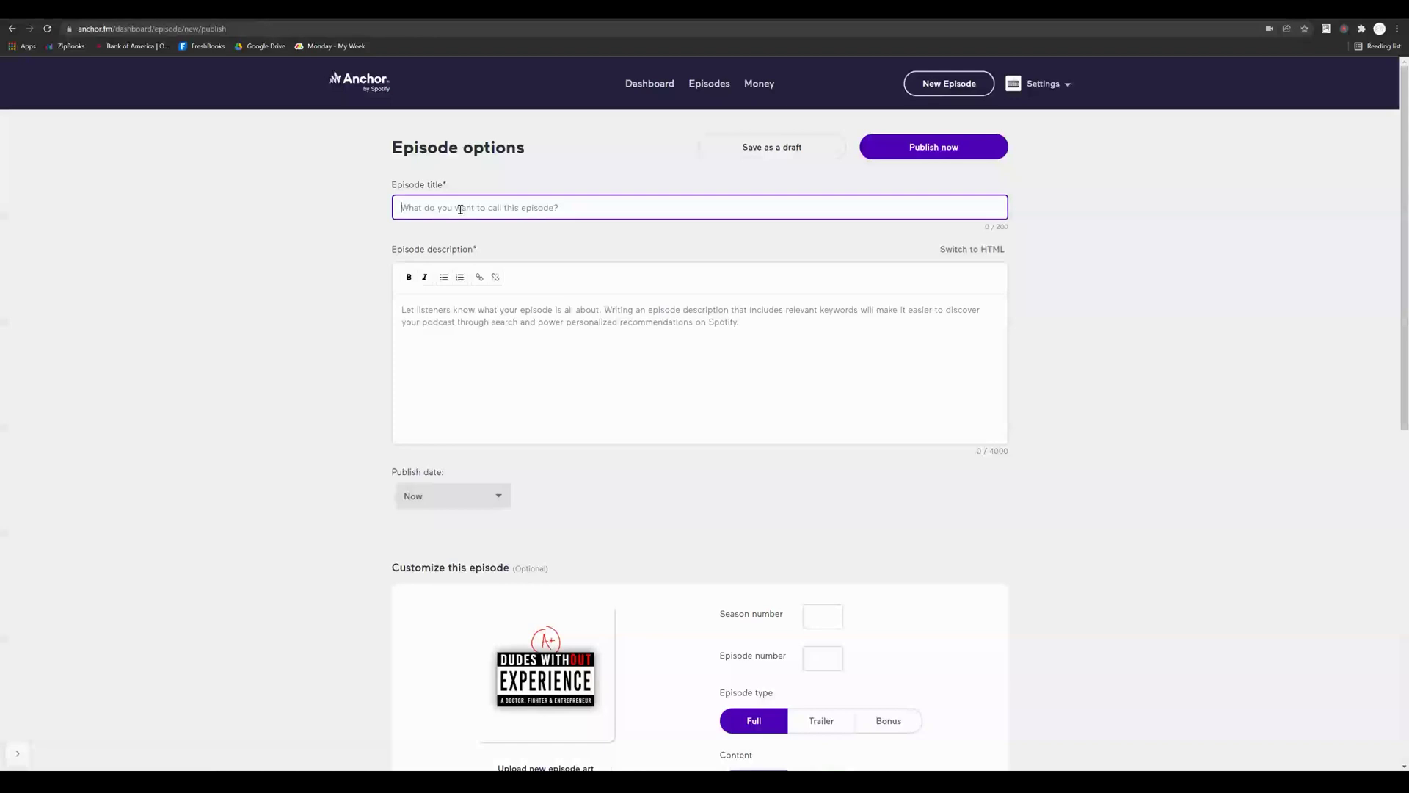
text(19.)
text(Try)
text(ing Out)
text( For The )
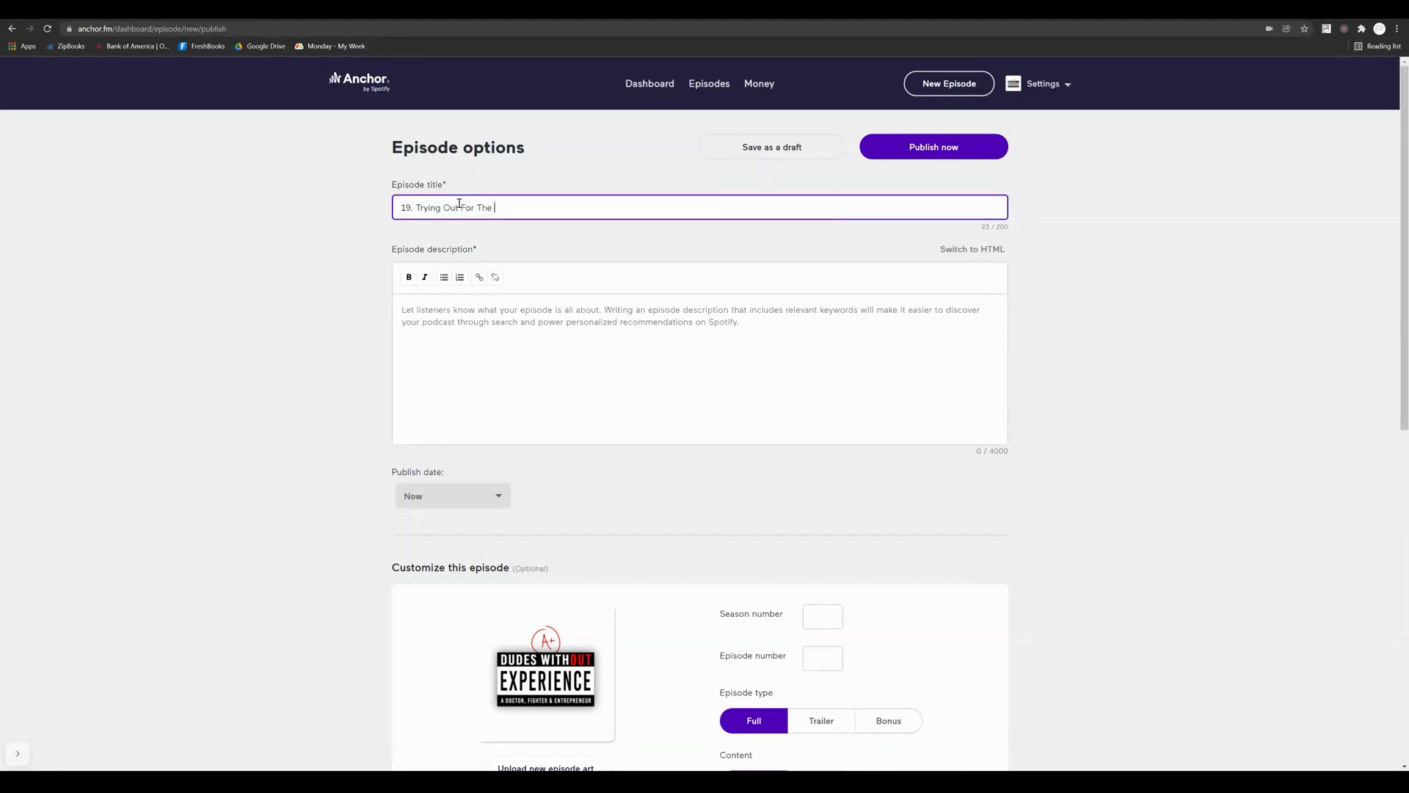
text(Ultimate )
text(Fighter )
text(At 47)
- Draft the episode description, discarding 'Dude' and 'The', leaving it starting with '19'
click(532, 314)
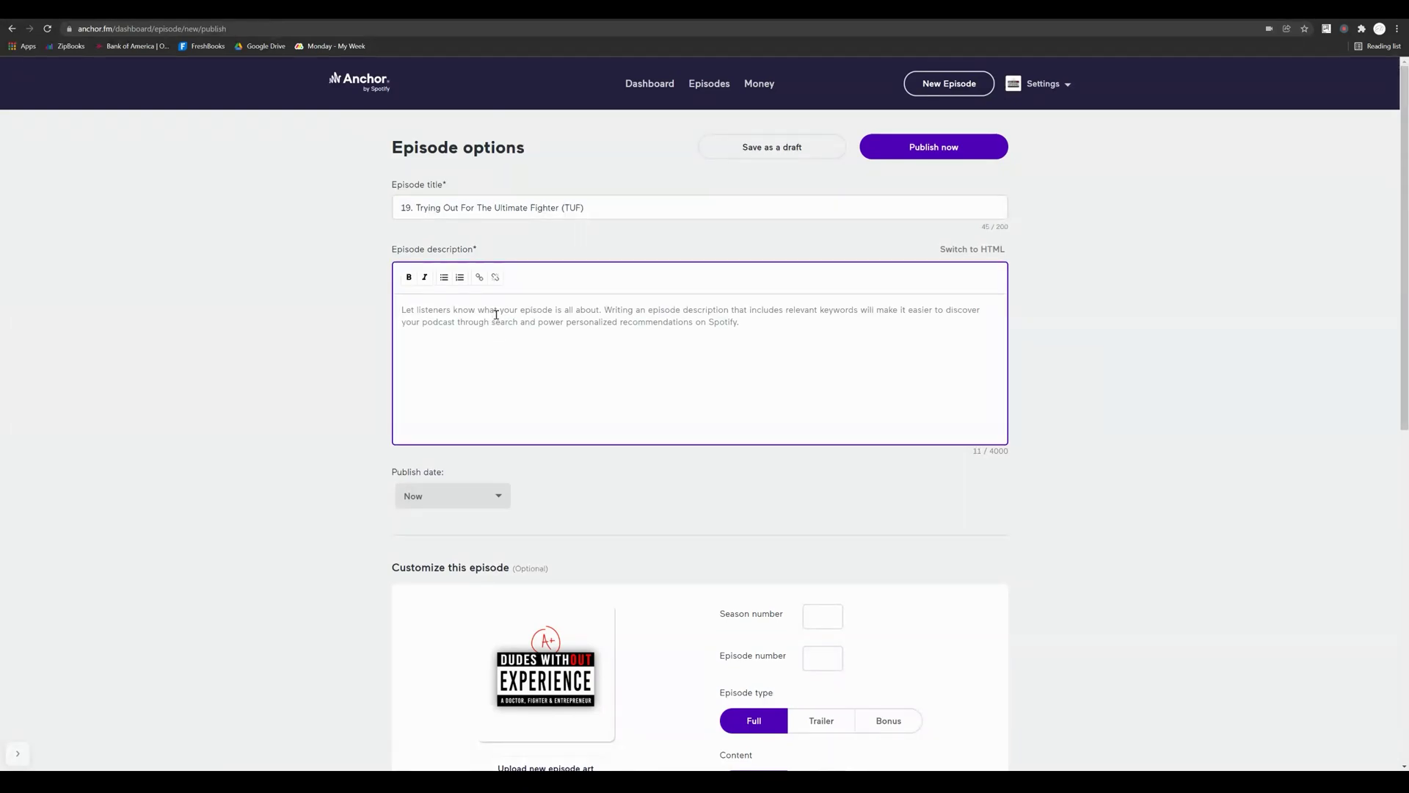
text(Dude)
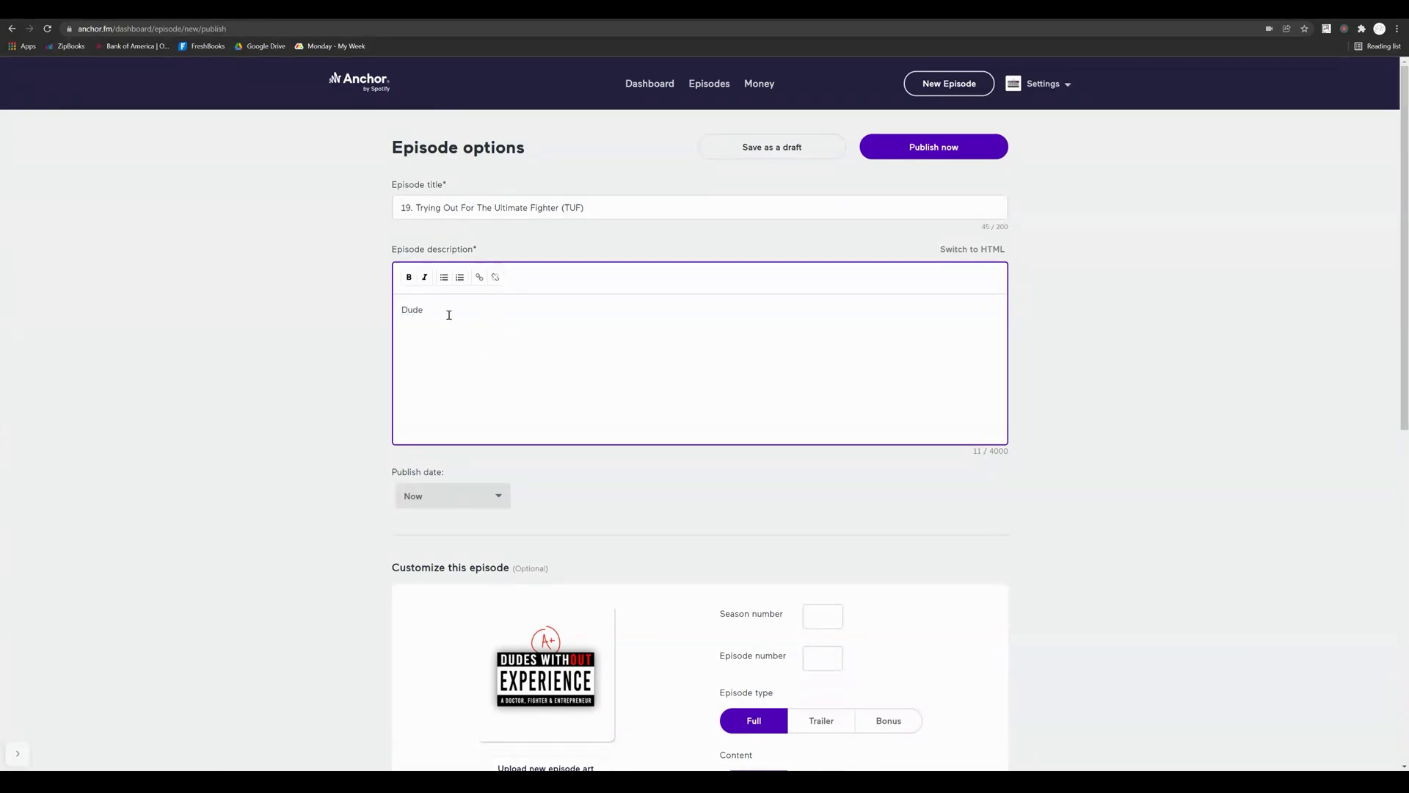
drag(447, 313, 375, 315)
key(BackSpace)
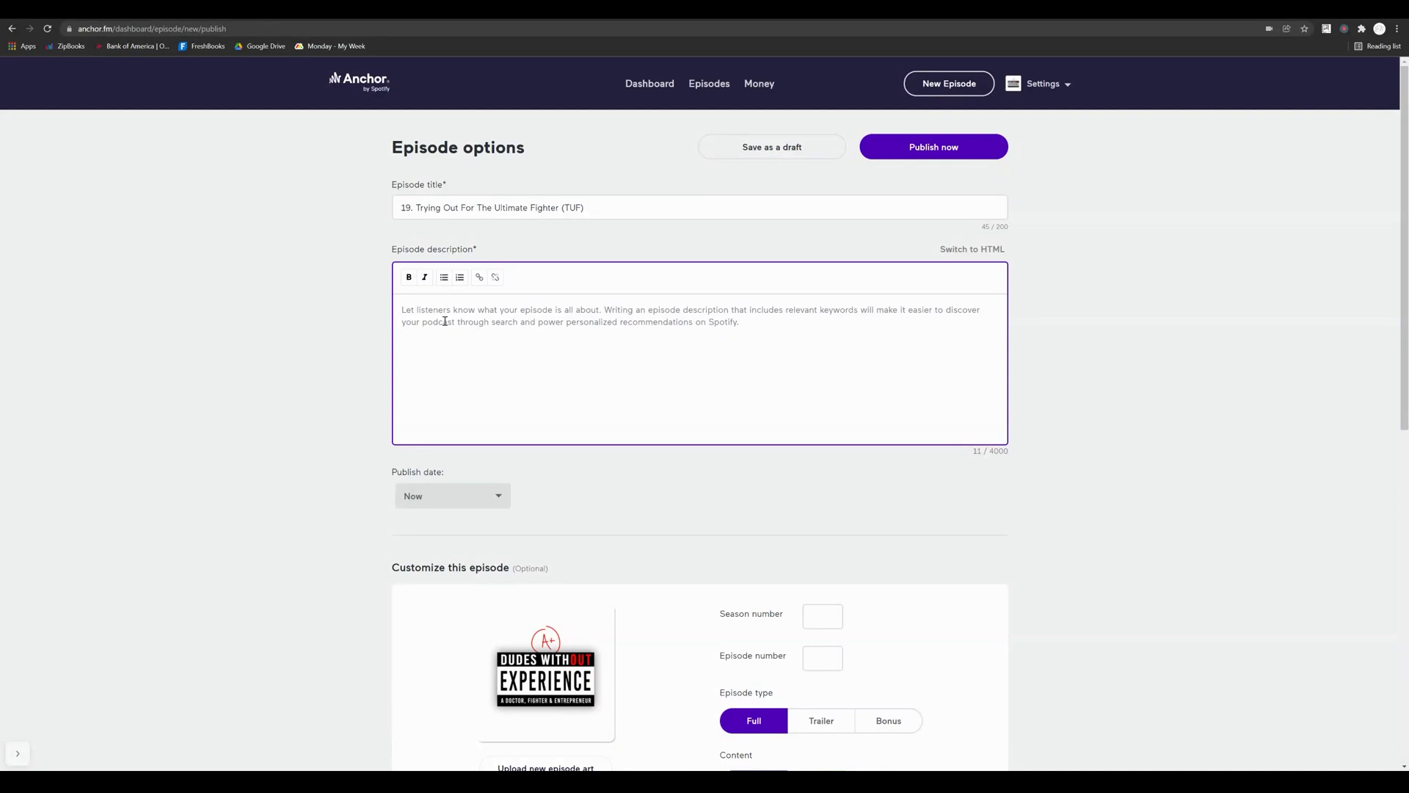
text(The)
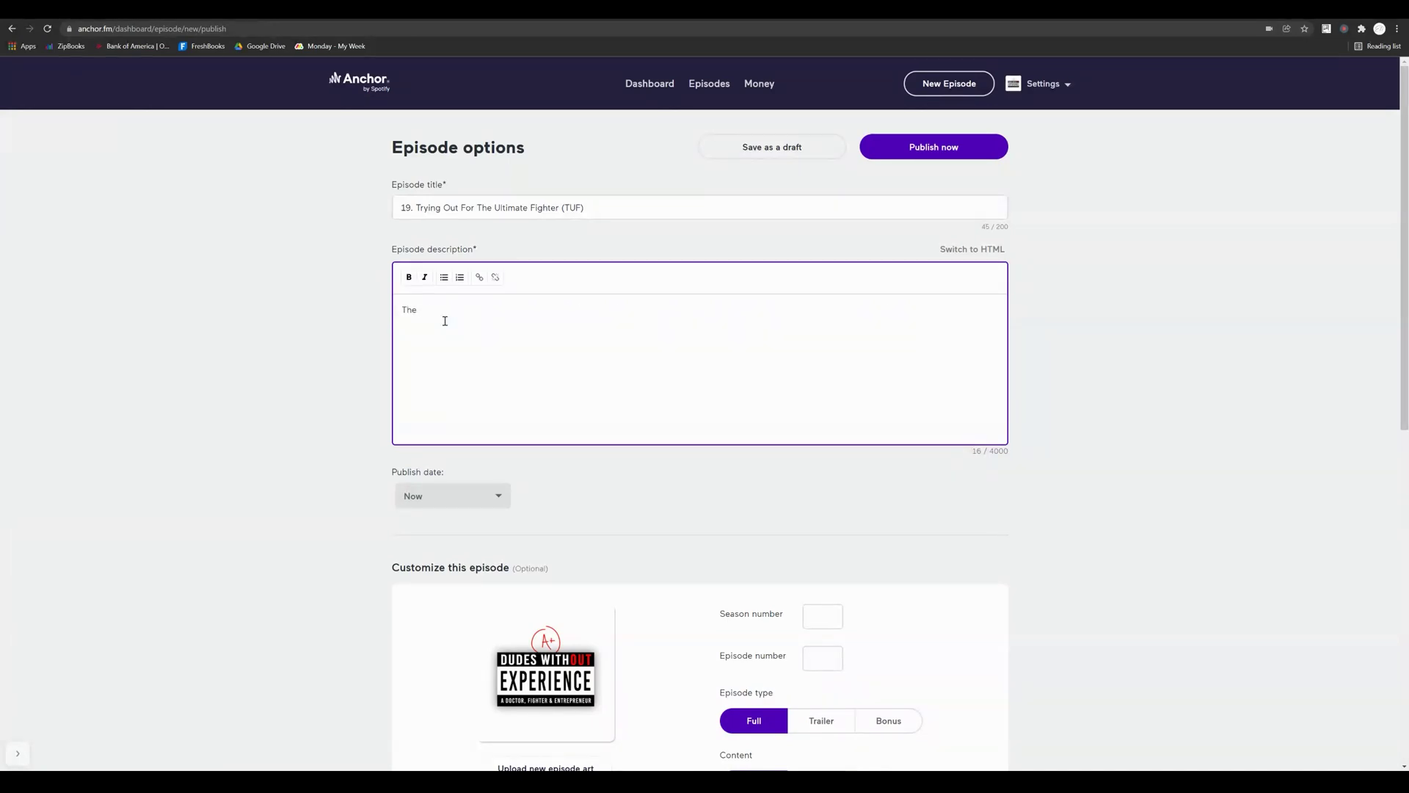
key(BackSpace)
key(BackSpace)
key(BackSpace)
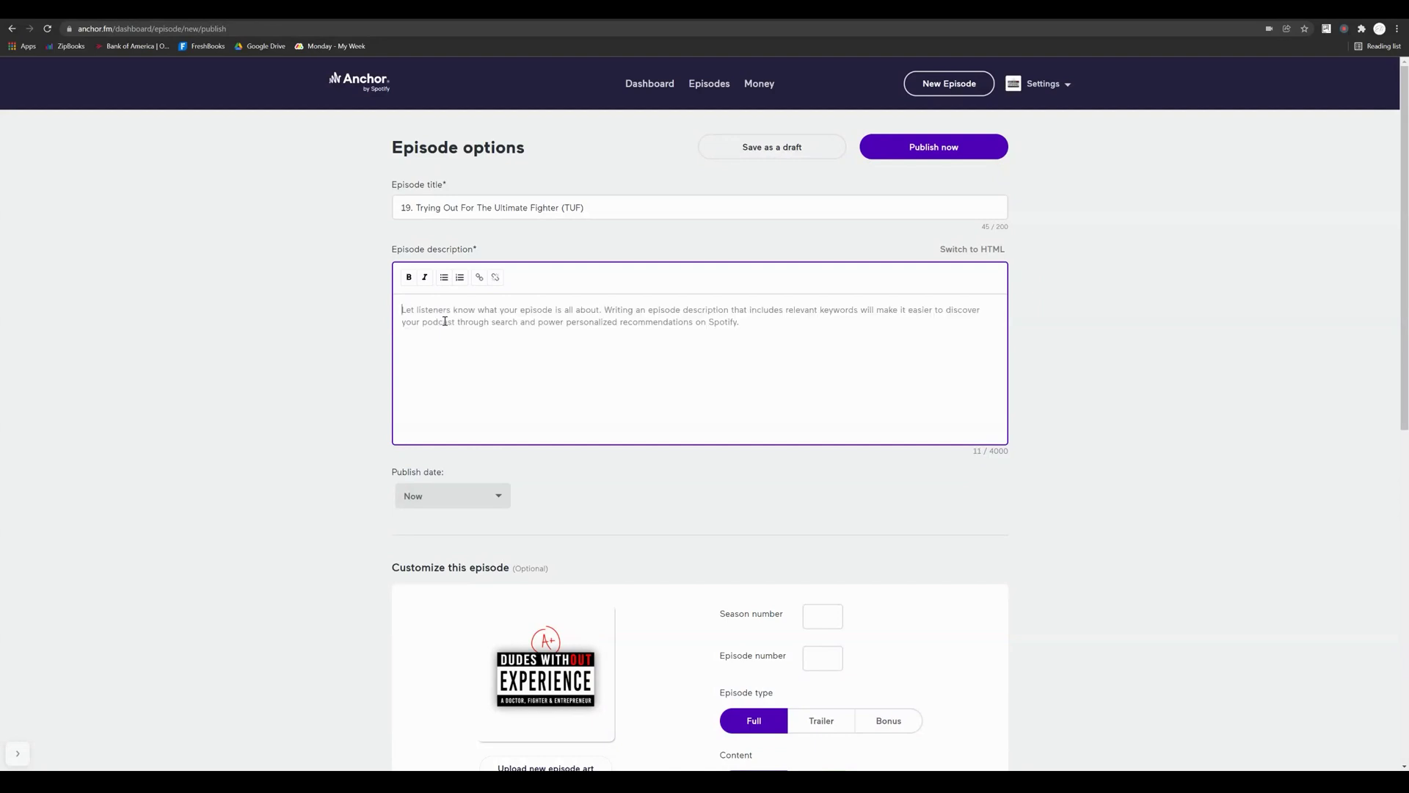
text(19)
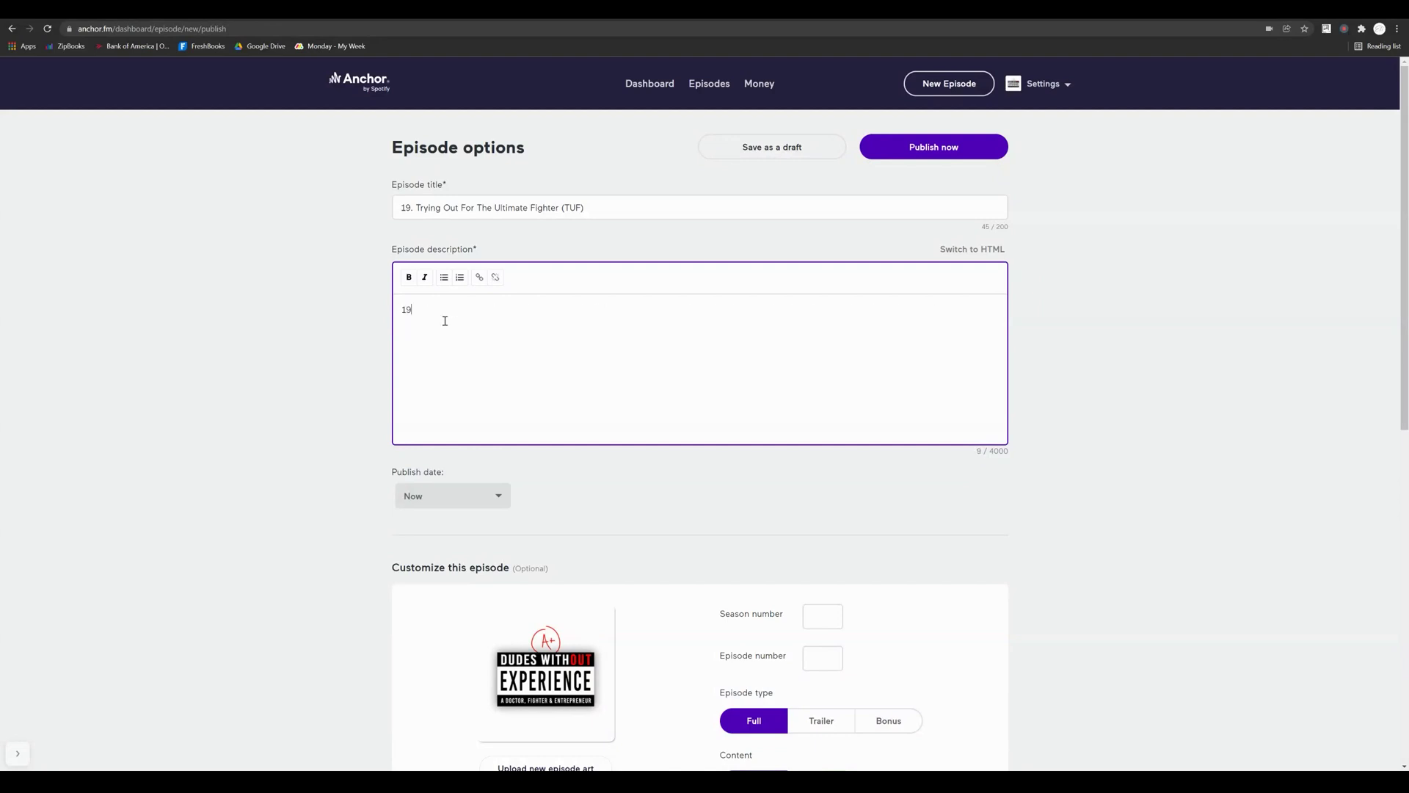
scroll(346, 484, down, 2)
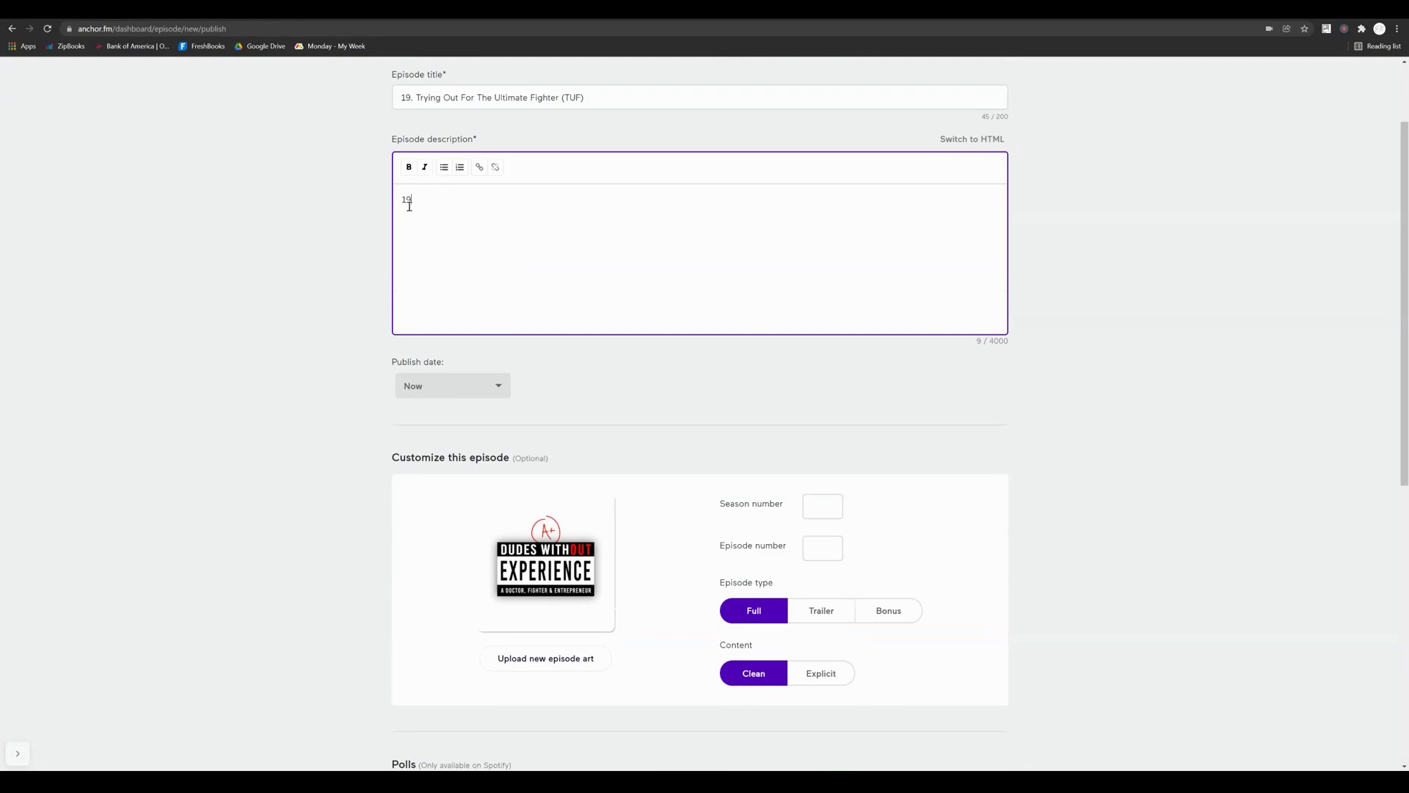
scroll(338, 315, up, 2)
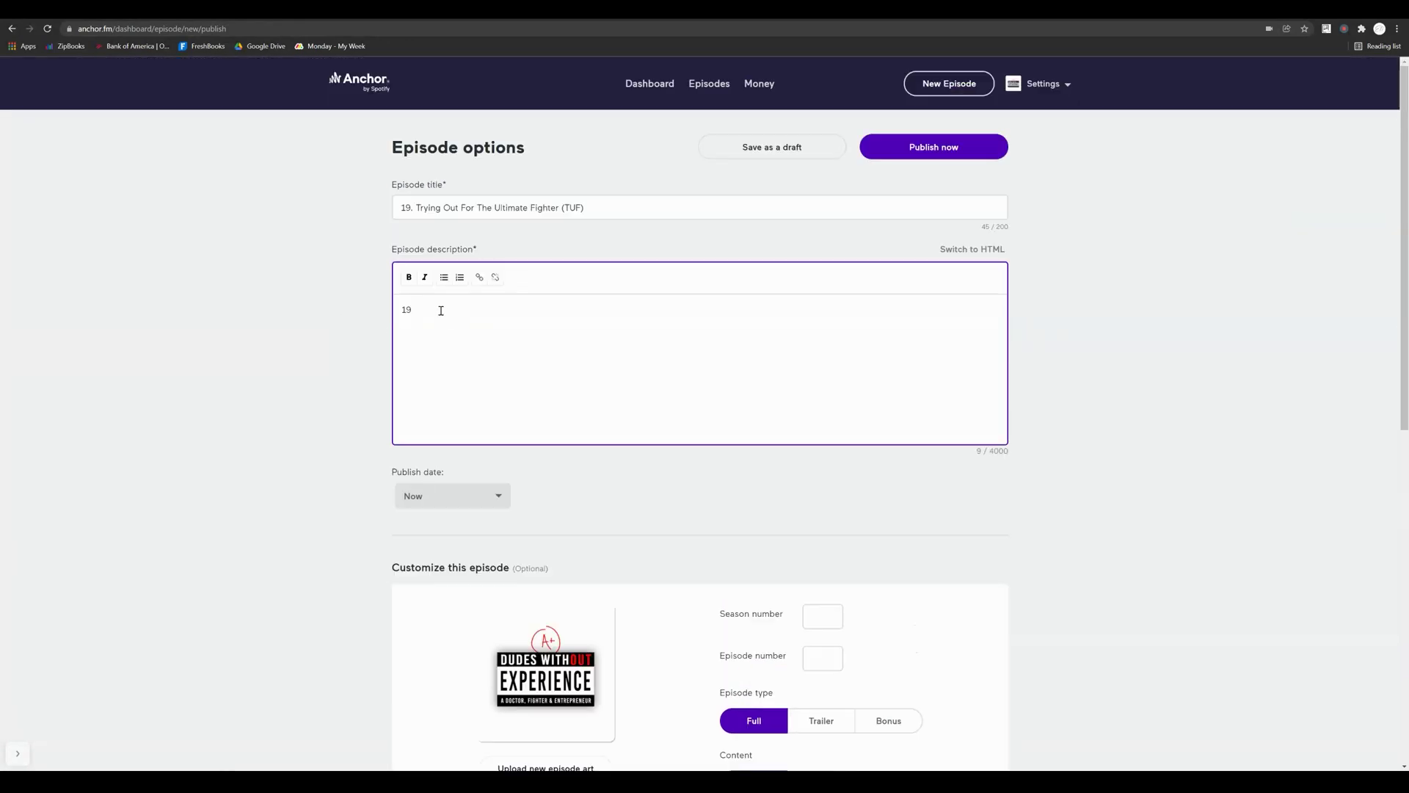
scroll(345, 371, down, 1)
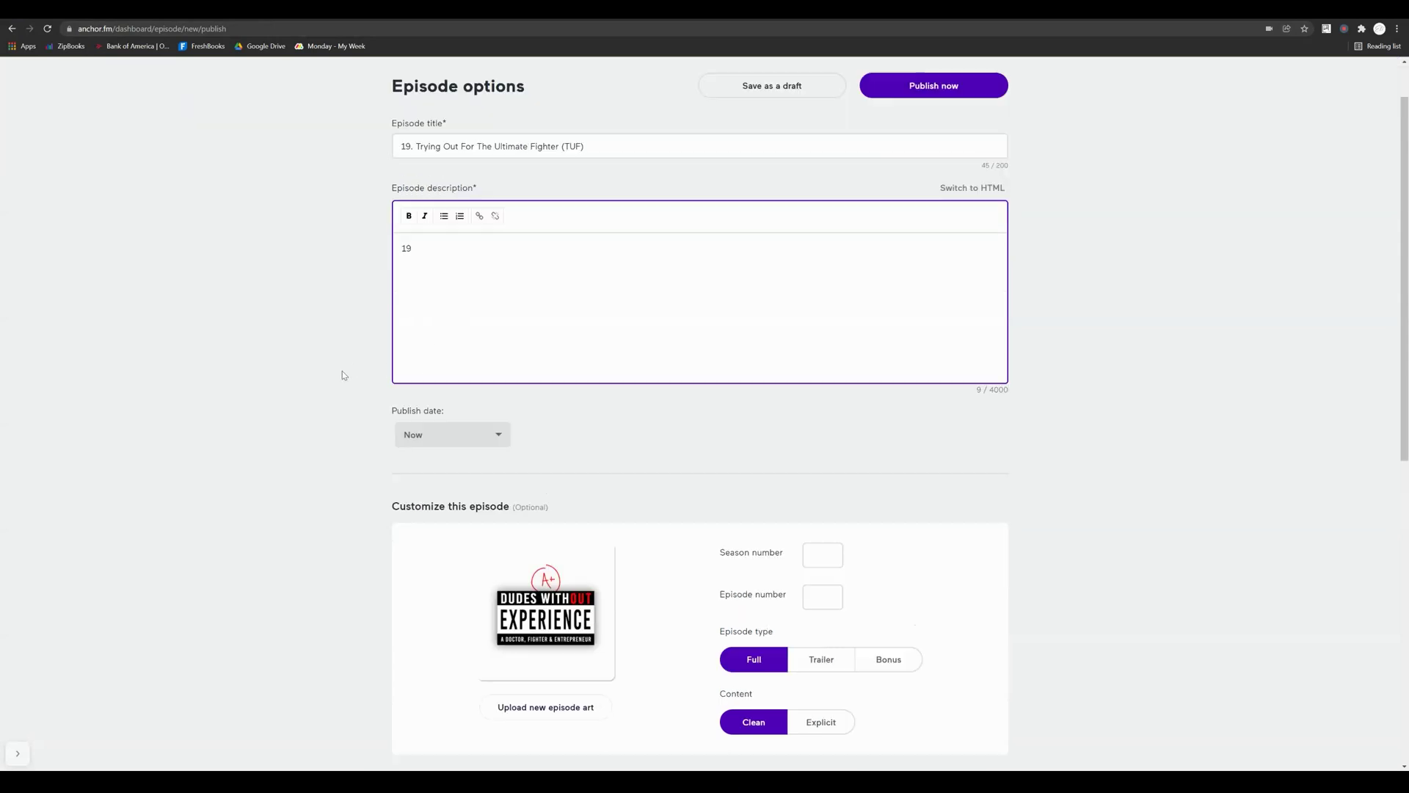
- Set season 1 and episode number 19 in the episode options
scroll(342, 371, down, 2)
click(819, 450)
text(1)
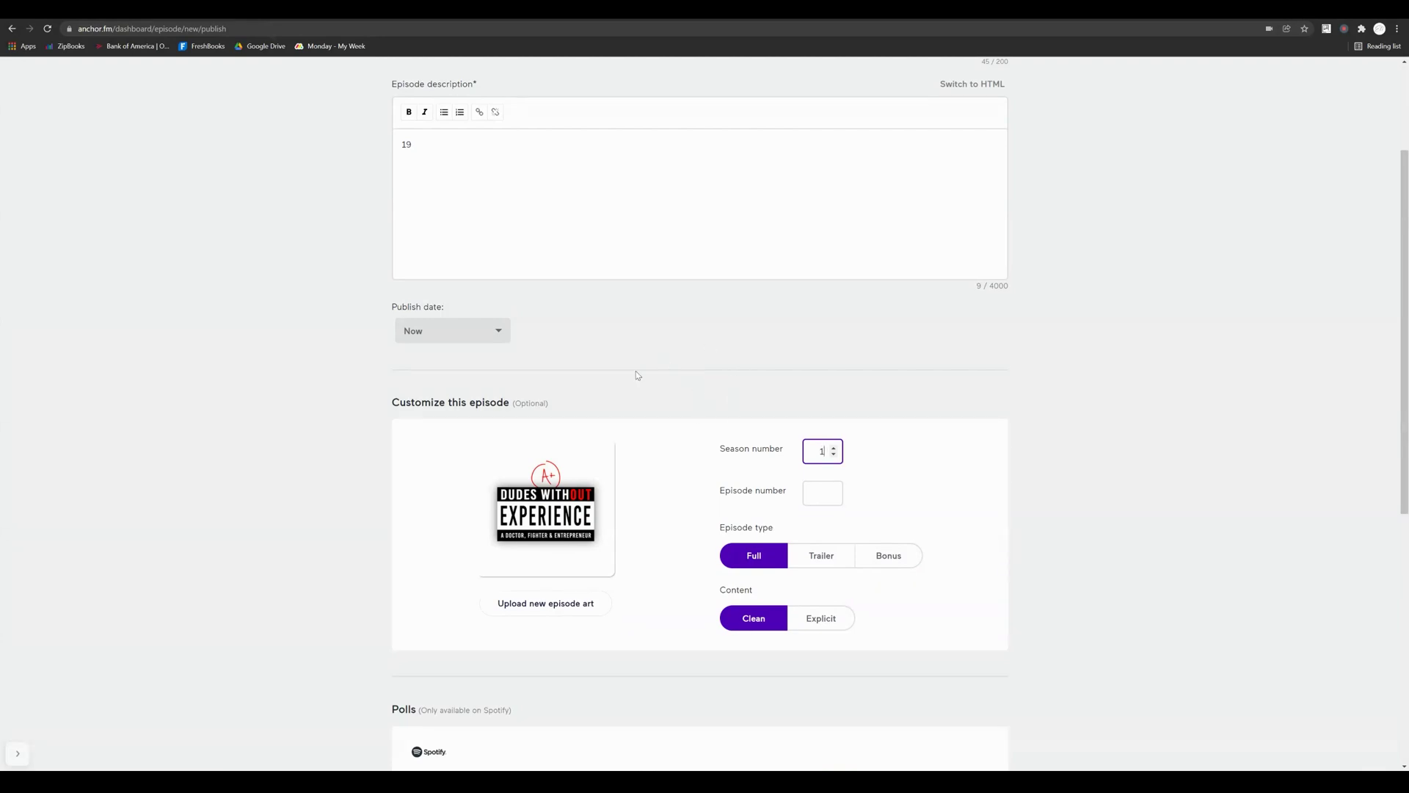
scroll(639, 374, up, 3)
scroll(751, 610, down, 3)
click(815, 496)
text(9)
click(923, 490)
- Review the Full episode type and Clean content settings, then return to the top of Episode options
scroll(632, 577, down, 3)
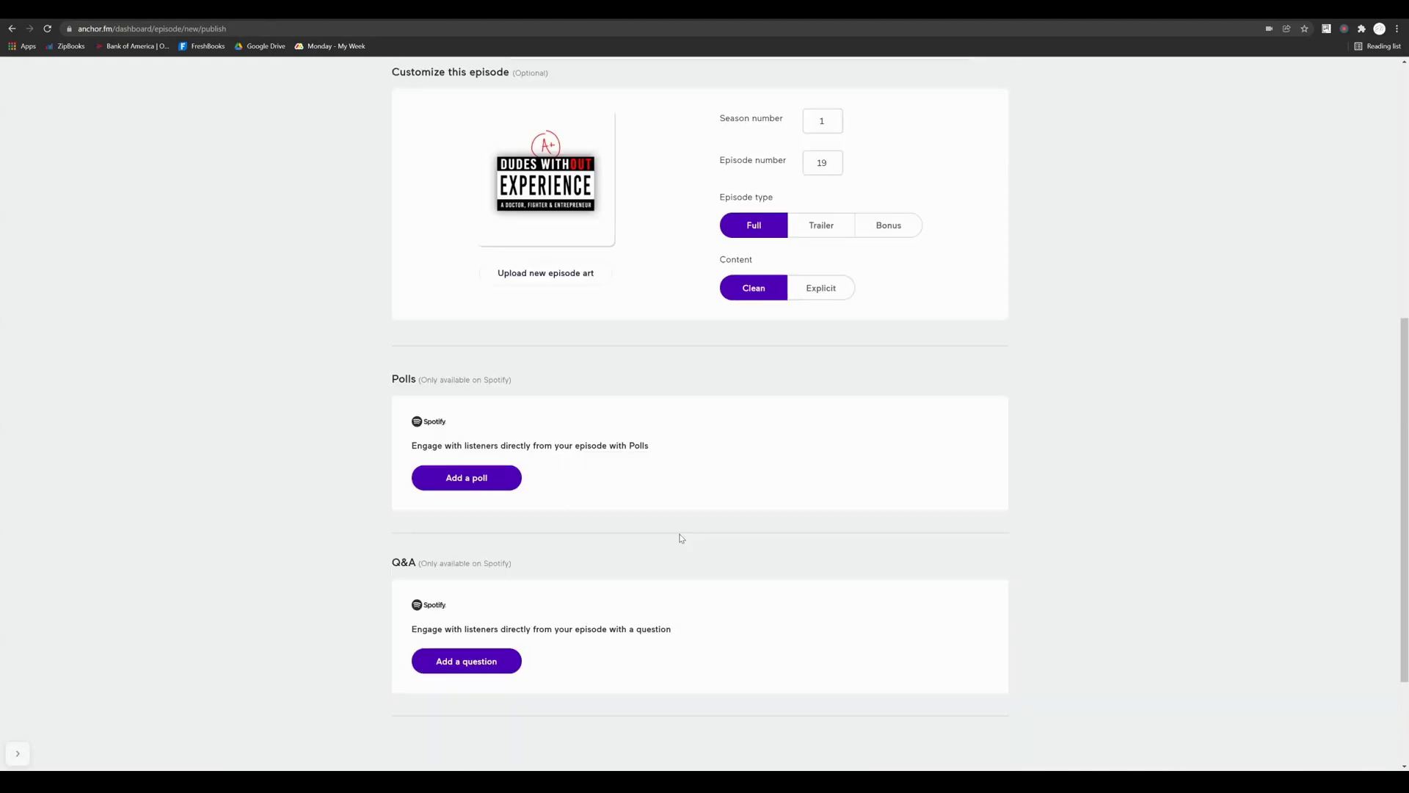
scroll(679, 540, down, 3)
scroll(661, 511, down, 2)
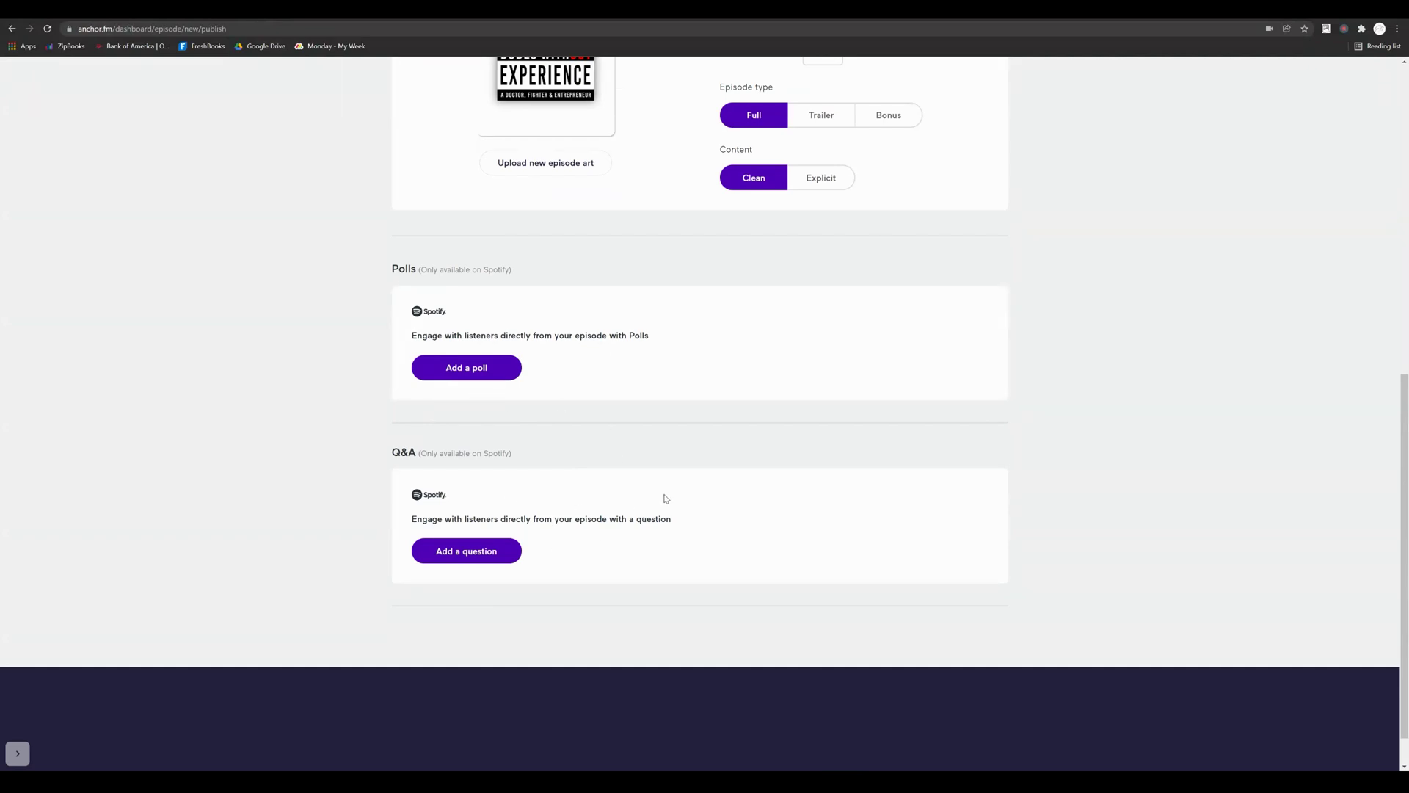
scroll(787, 517, up, 3)
scroll(734, 510, up, 3)
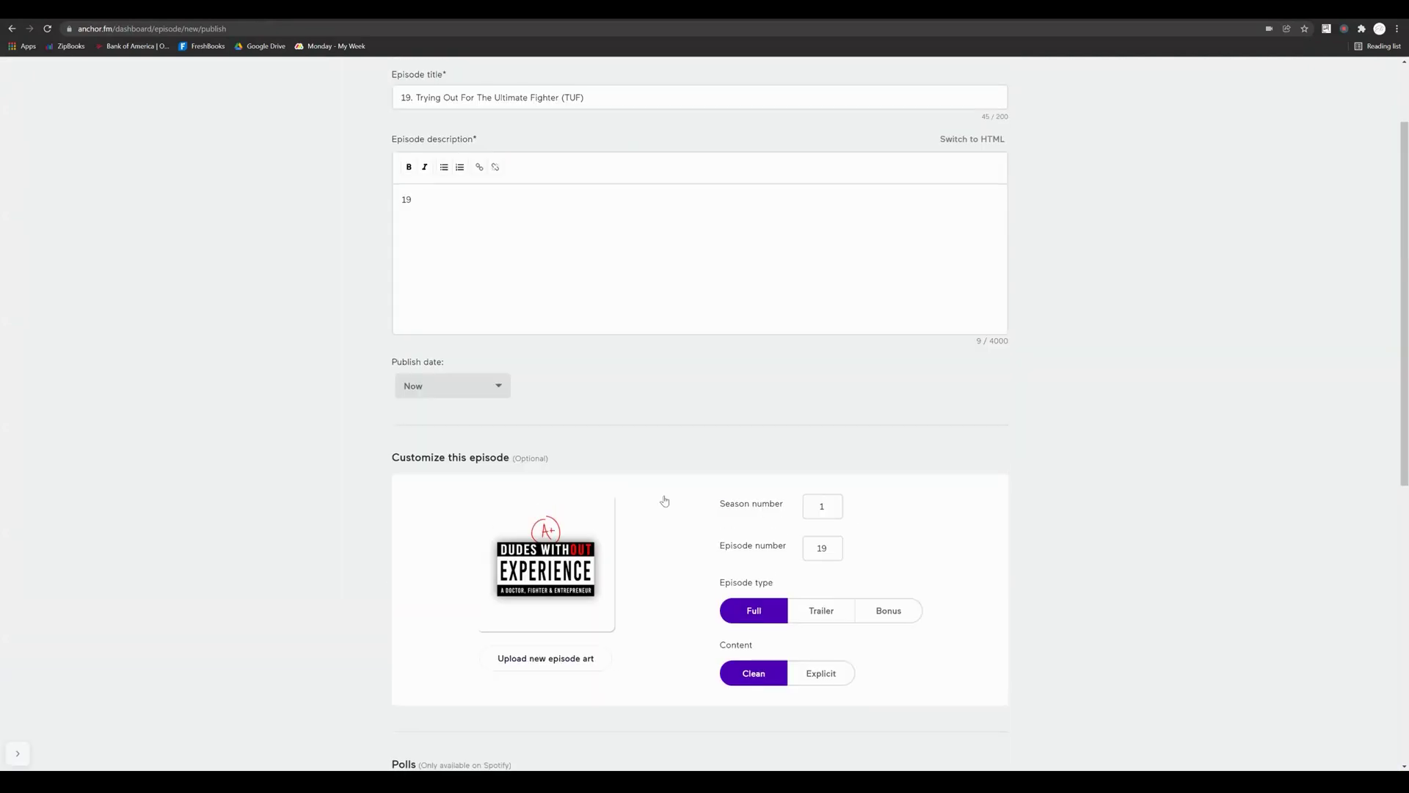
scroll(665, 499, up, 2)
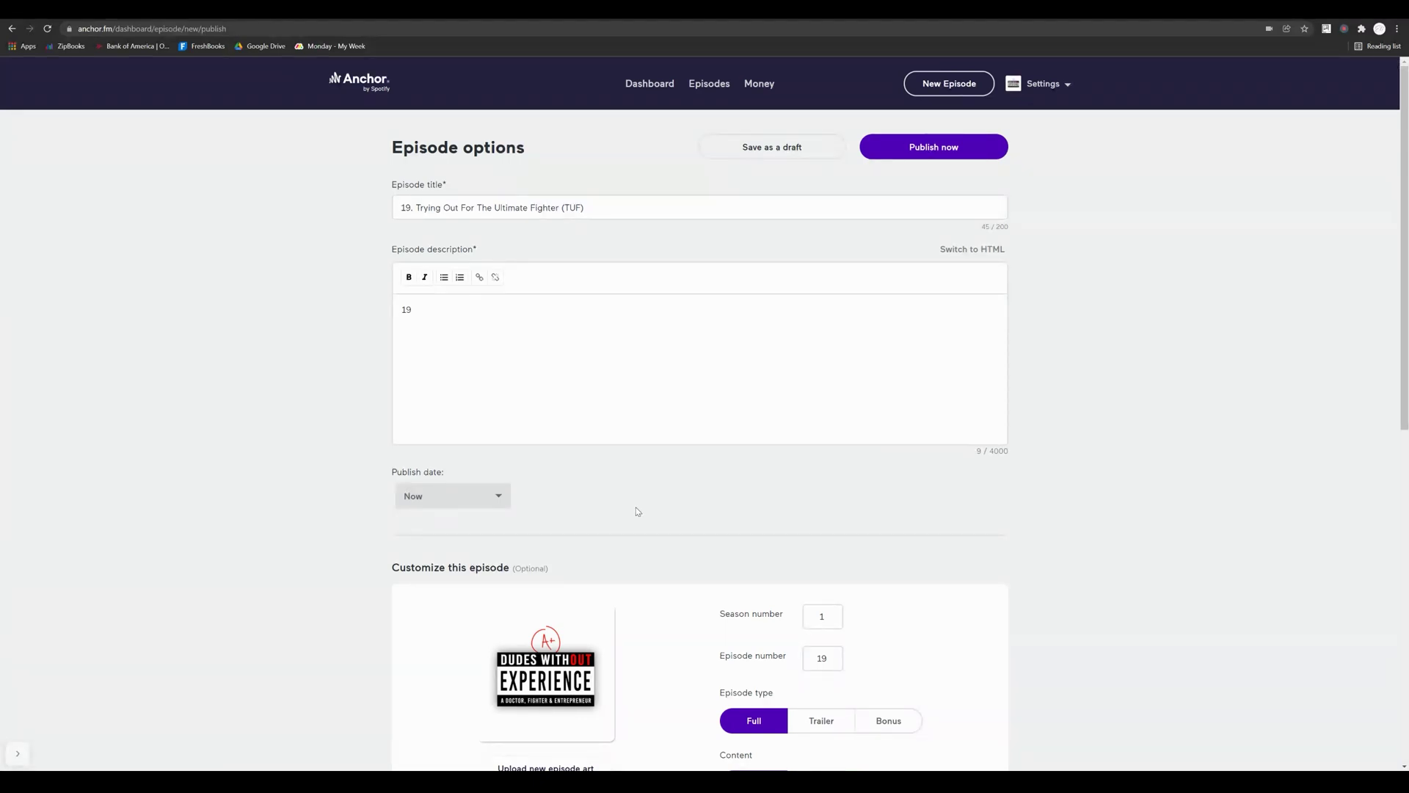
- Leave the publish date unchanged and save episode 19 as a draft
click(491, 504)
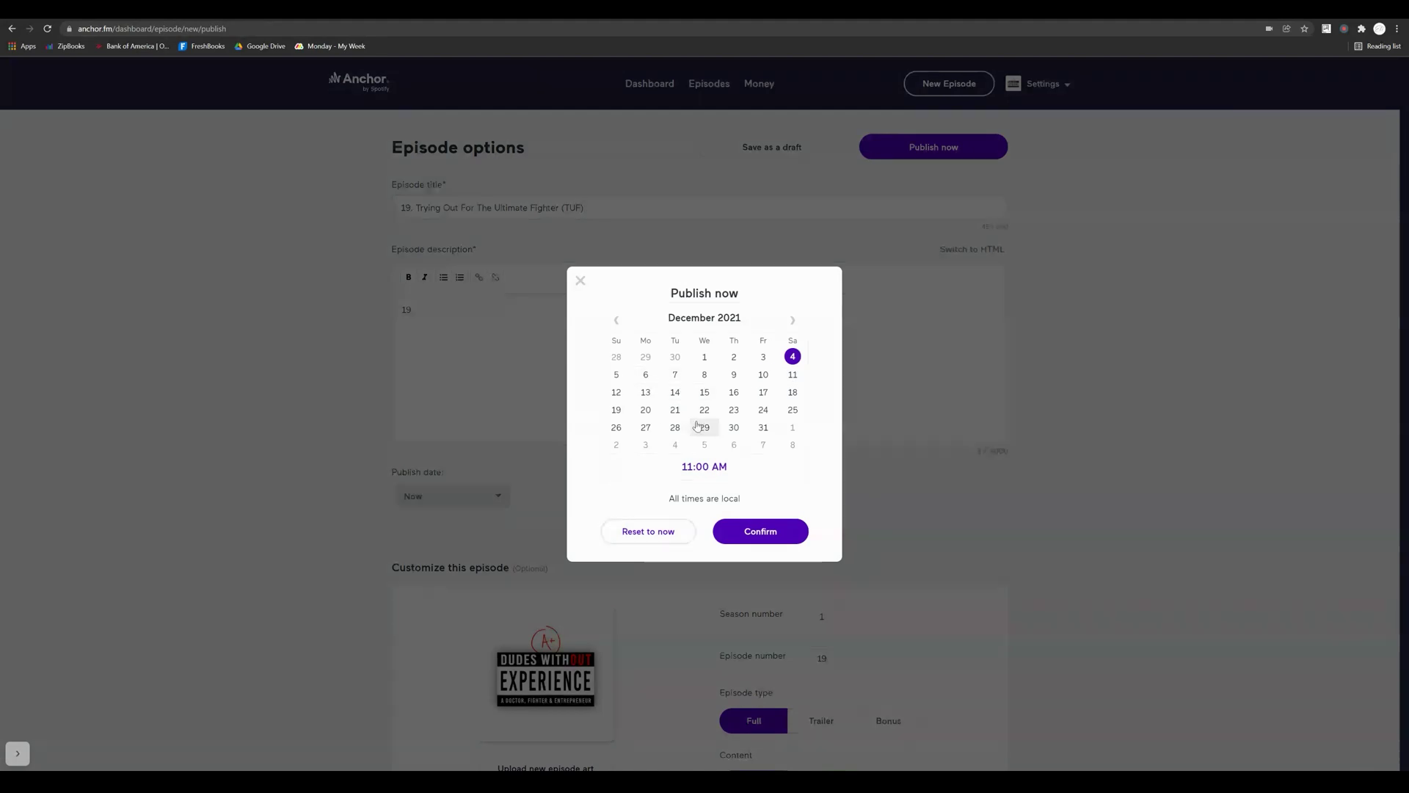
click(748, 538)
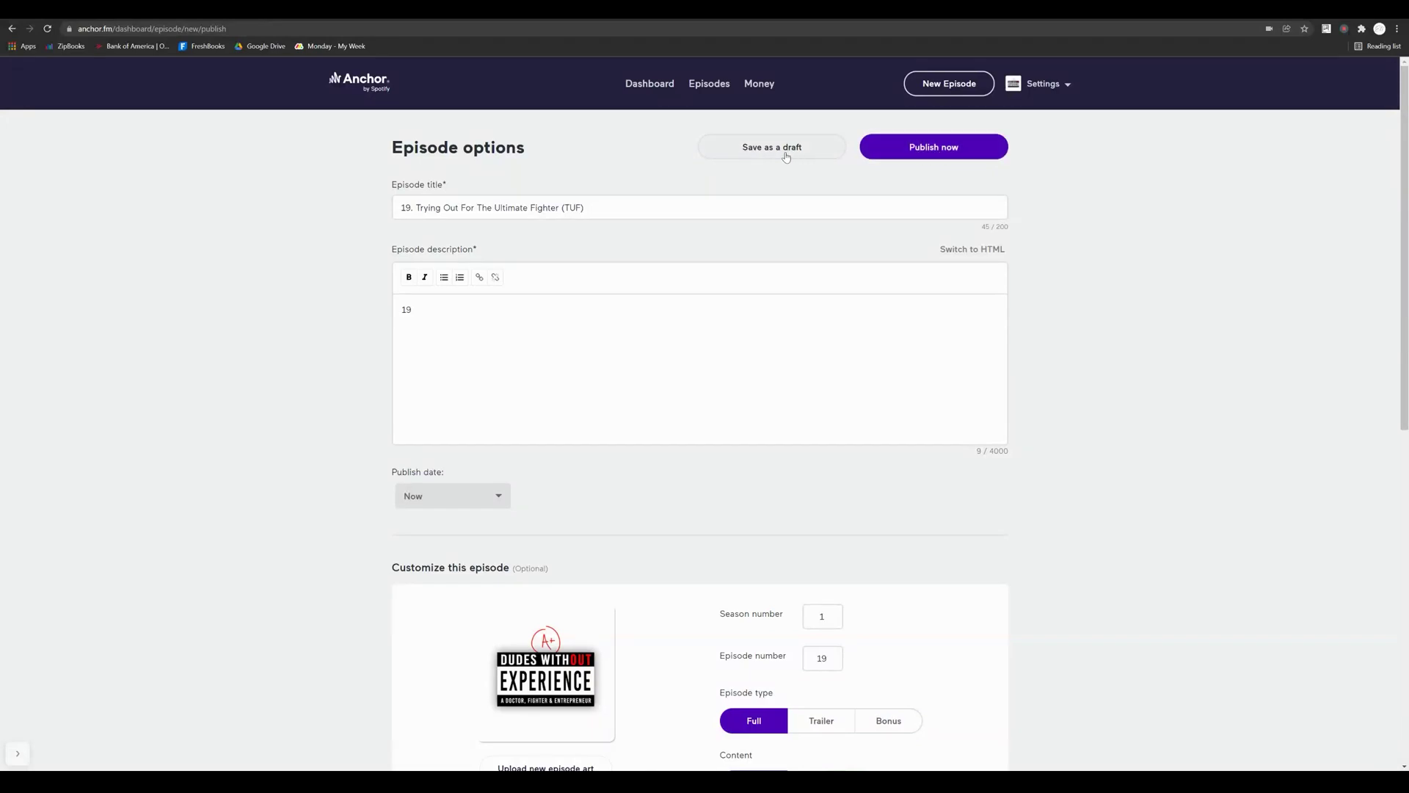
click(776, 152)
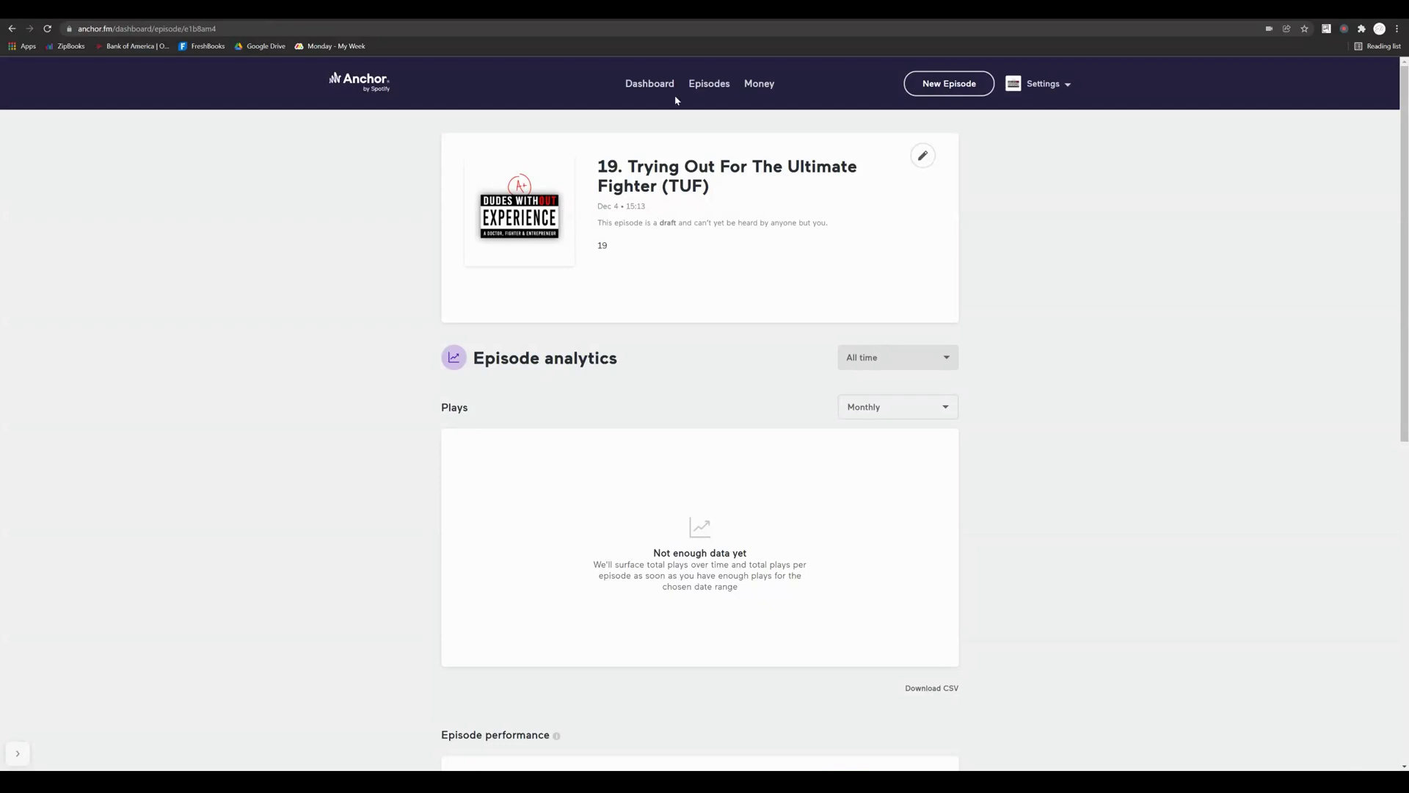
- Copy the YouTube channel link from episode 18's description
click(707, 85)
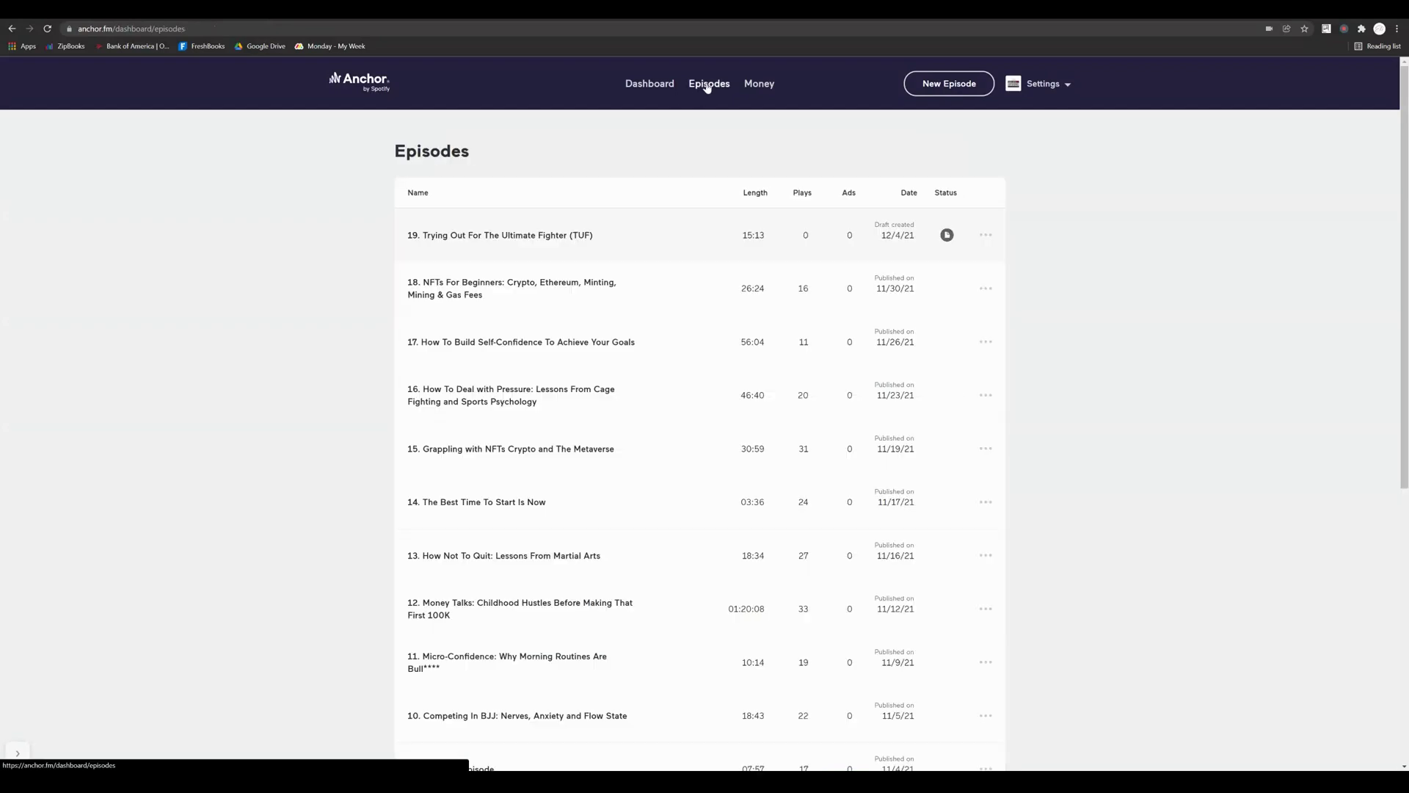
click(551, 296)
drag(598, 234, 777, 237)
key(ctrl+c)
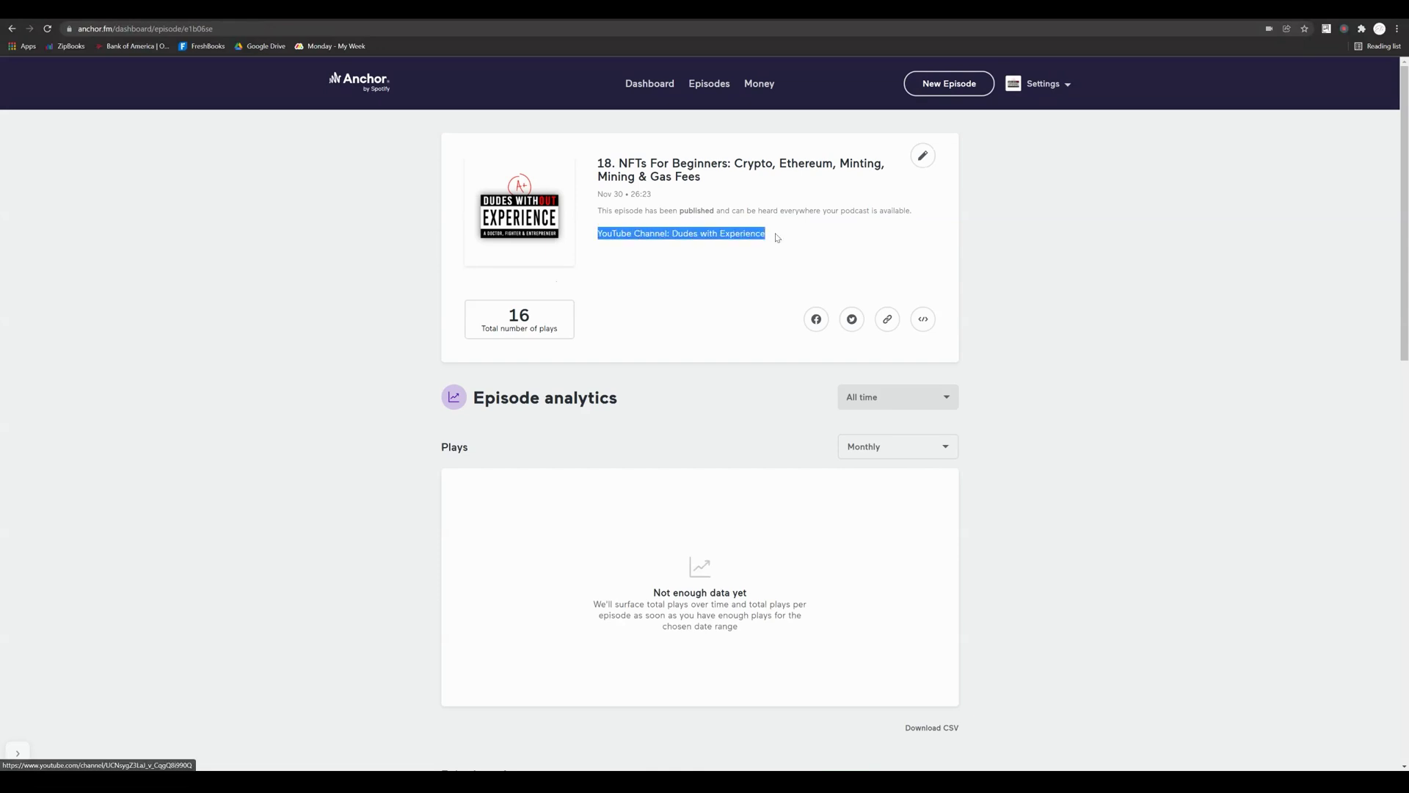
click(709, 84)
- Replace episode 19's description '19' with the pasted YouTube channel link
click(504, 235)
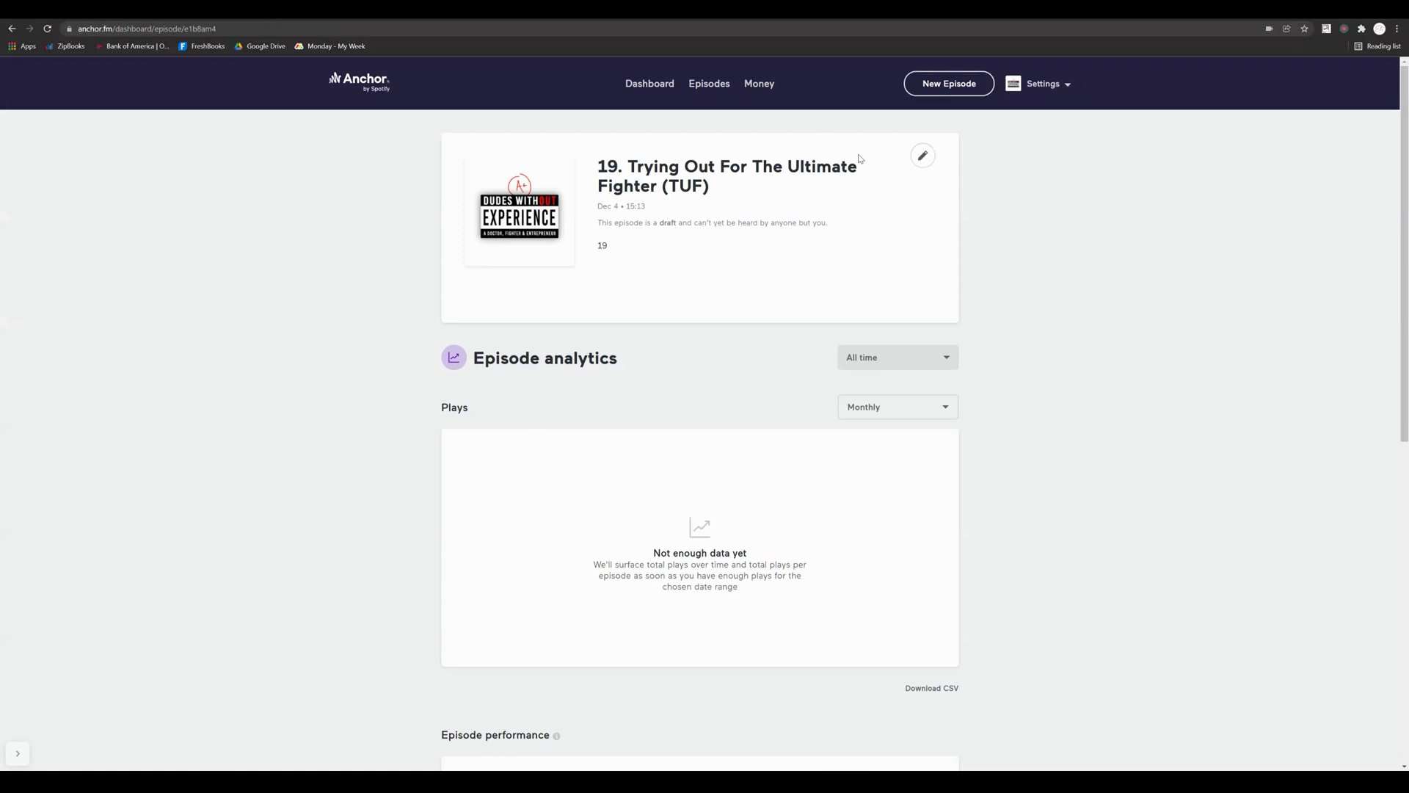
click(919, 154)
click(492, 323)
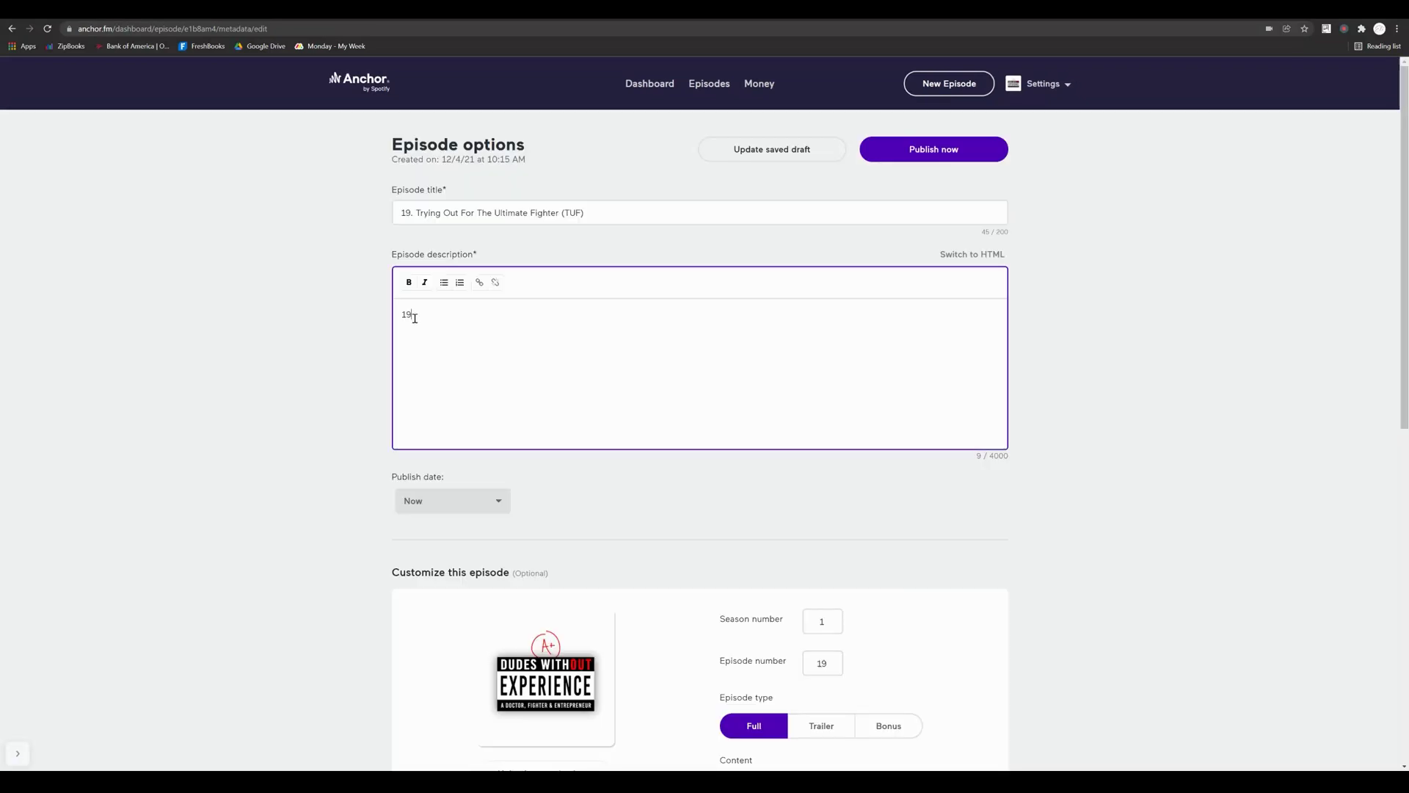
key(ctrl+a)
key(ctrl+v)
- Append the guest's name to episode 19's title and publish it
click(597, 213)
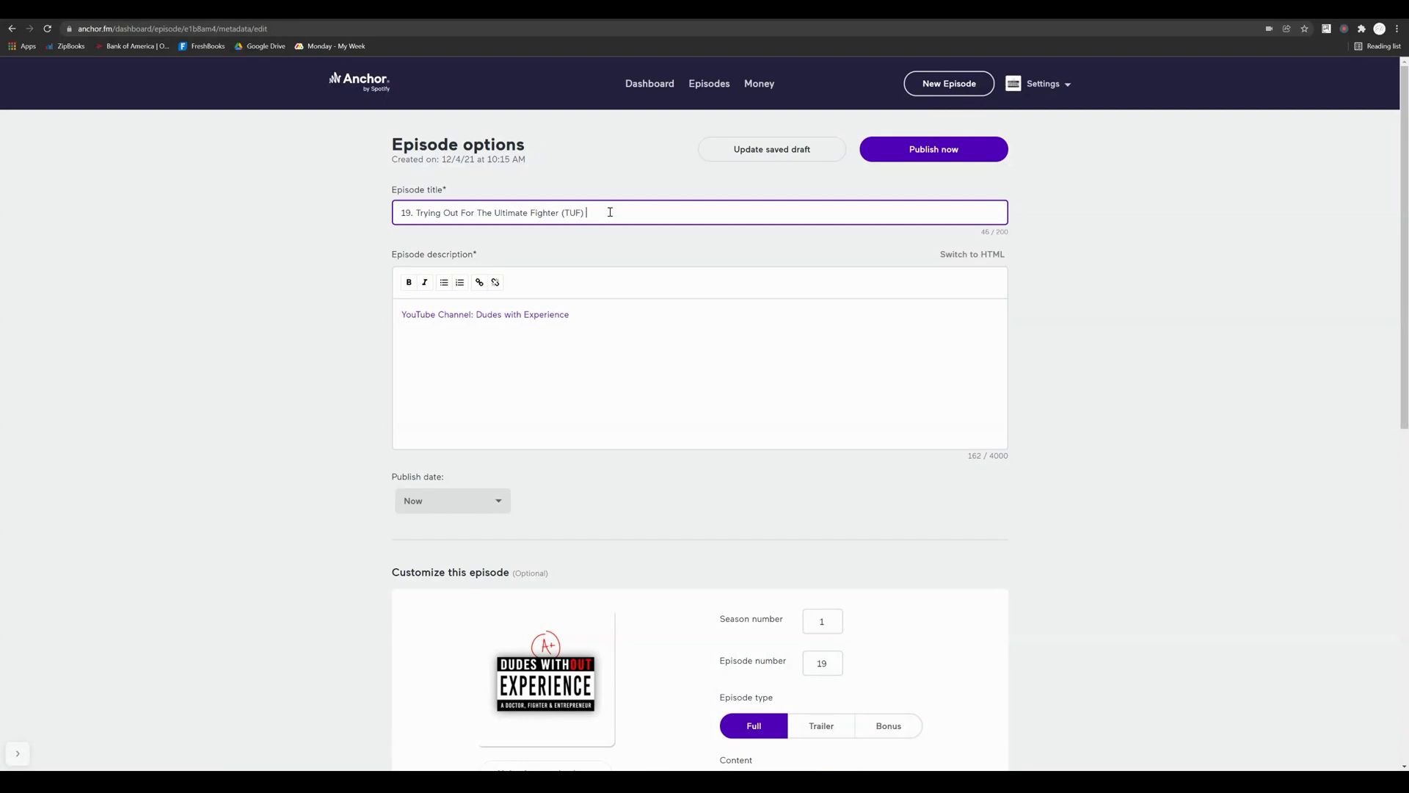
text(Jorr )
text(Lewis)
click(948, 150)
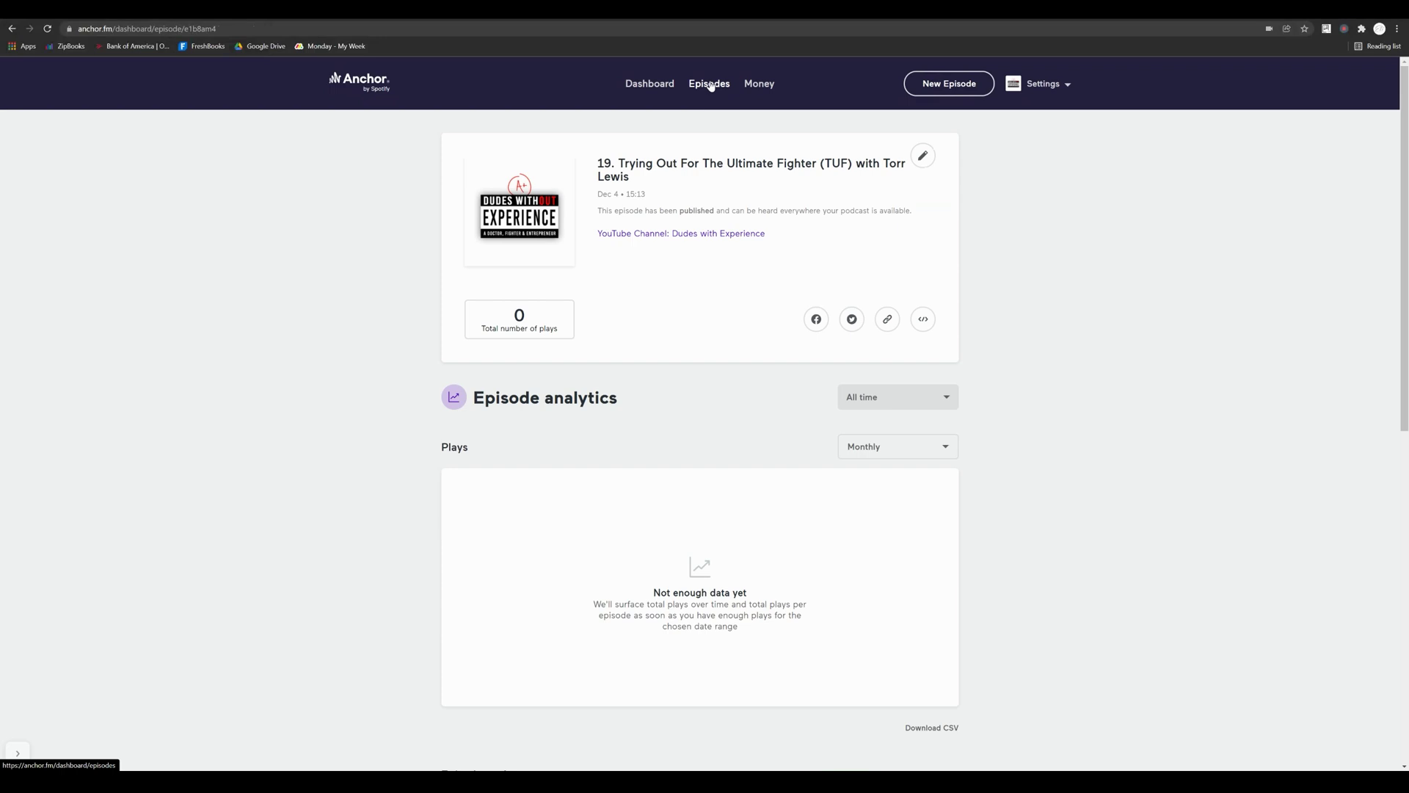
click(711, 86)
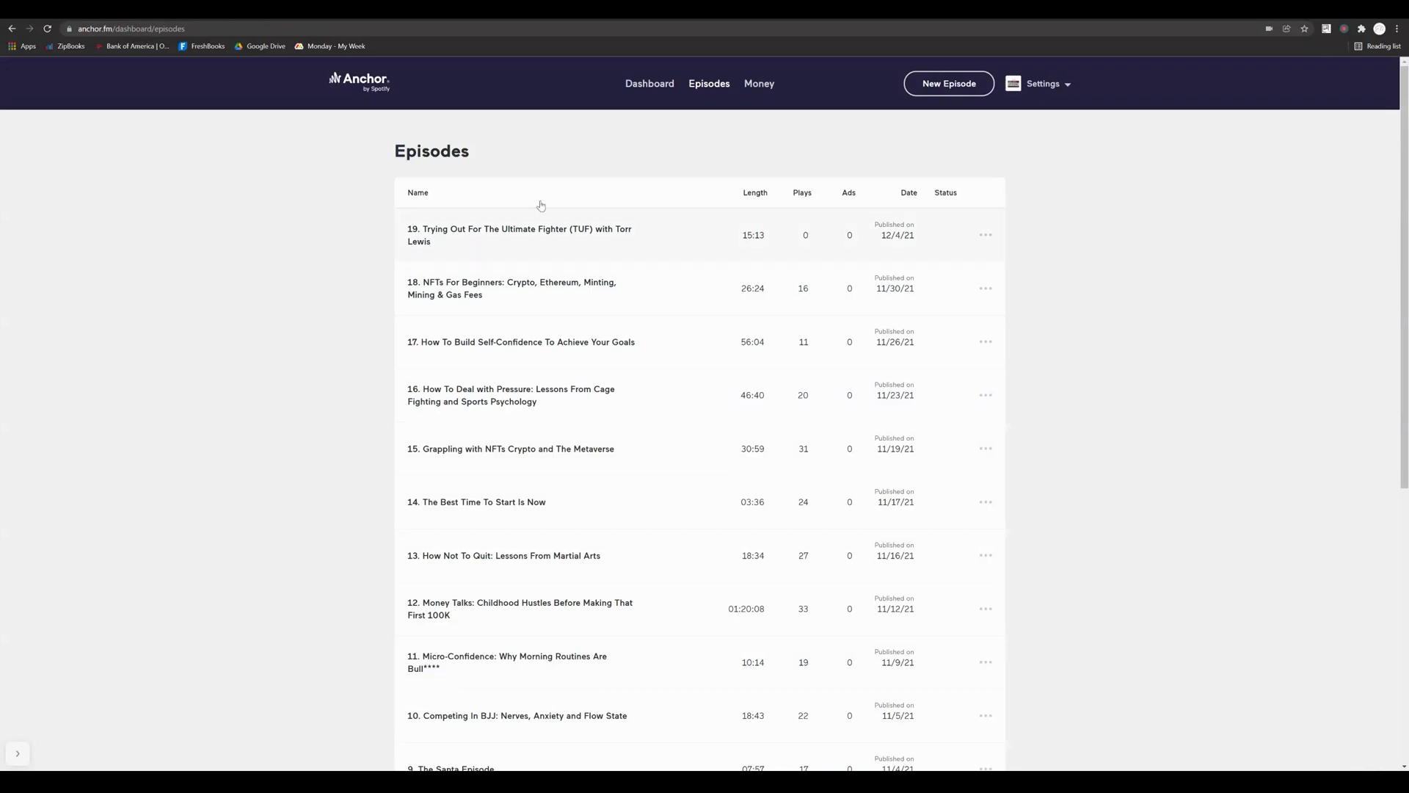
click(669, 86)
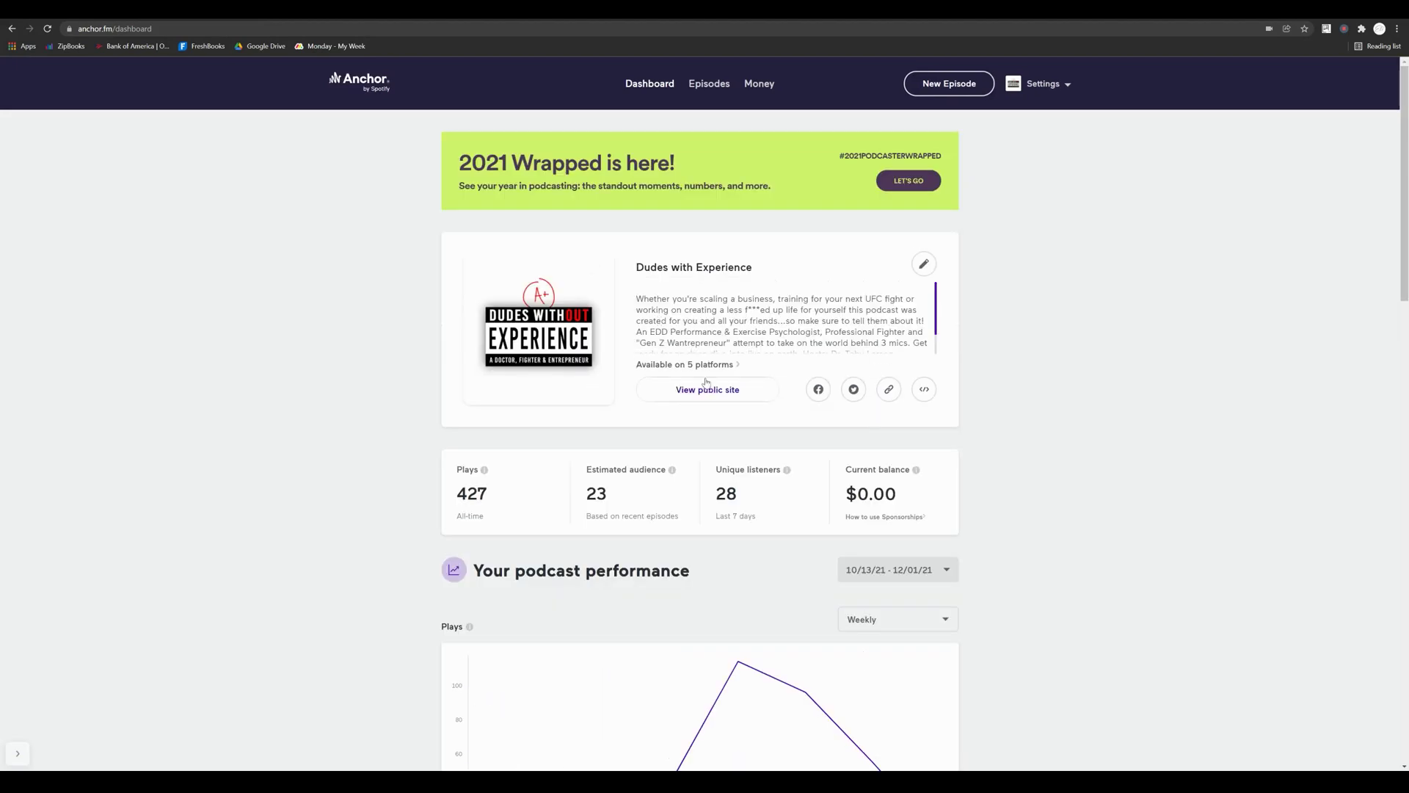
- Review the podcast's platform availability, including the Apple Podcasts link, then return to Episodes
click(701, 365)
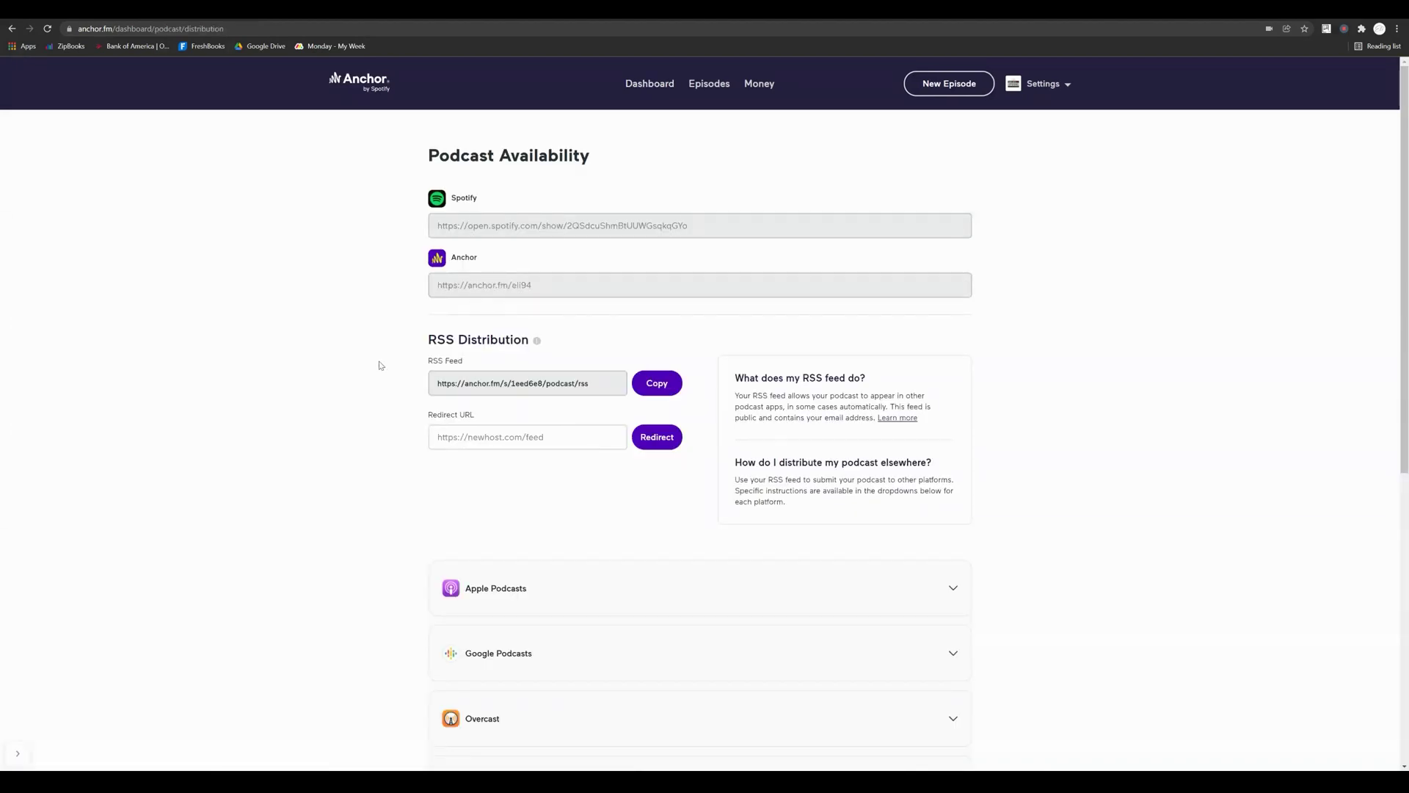
scroll(391, 375, down, 5)
scroll(576, 547, down, 2)
scroll(576, 543, up, 6)
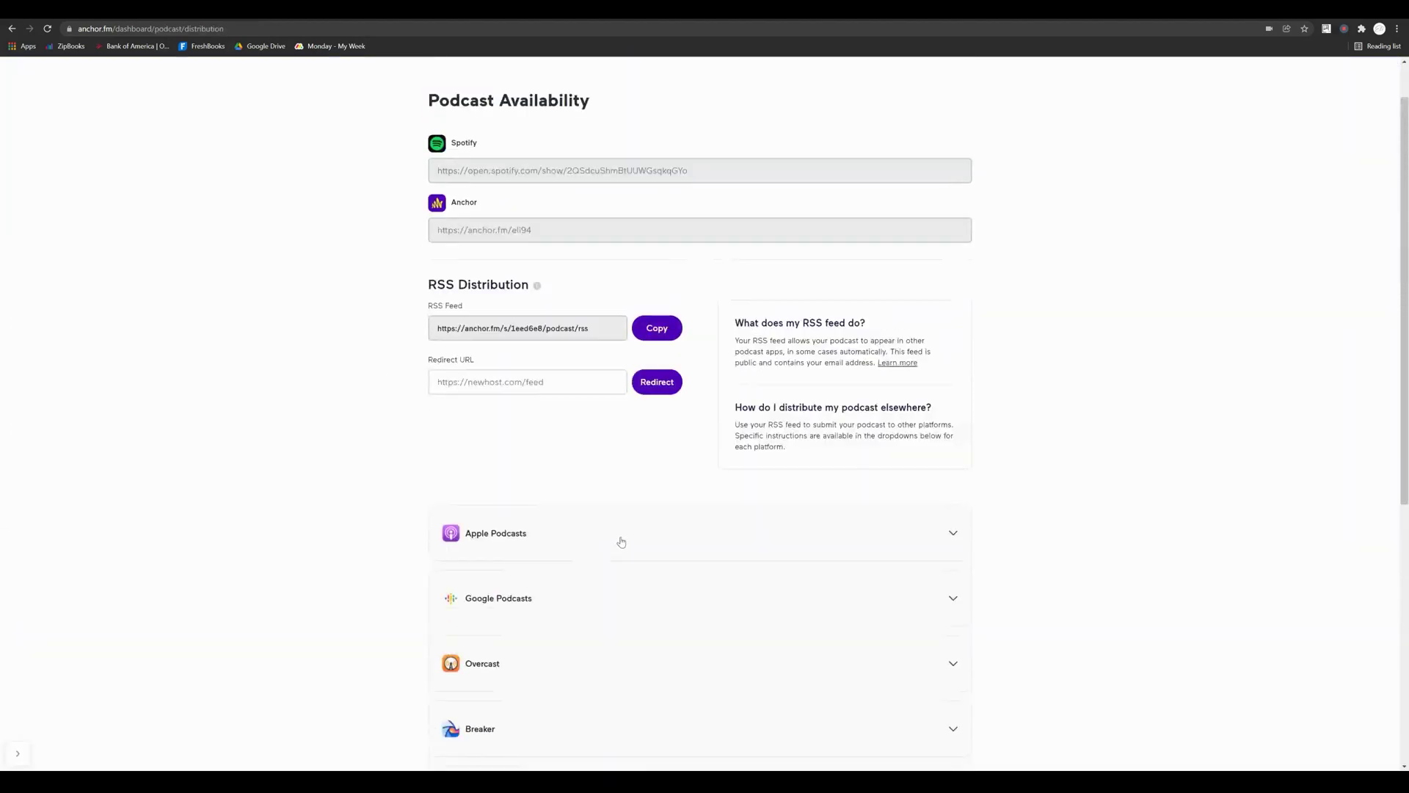
click(623, 543)
scroll(492, 555, down, 2)
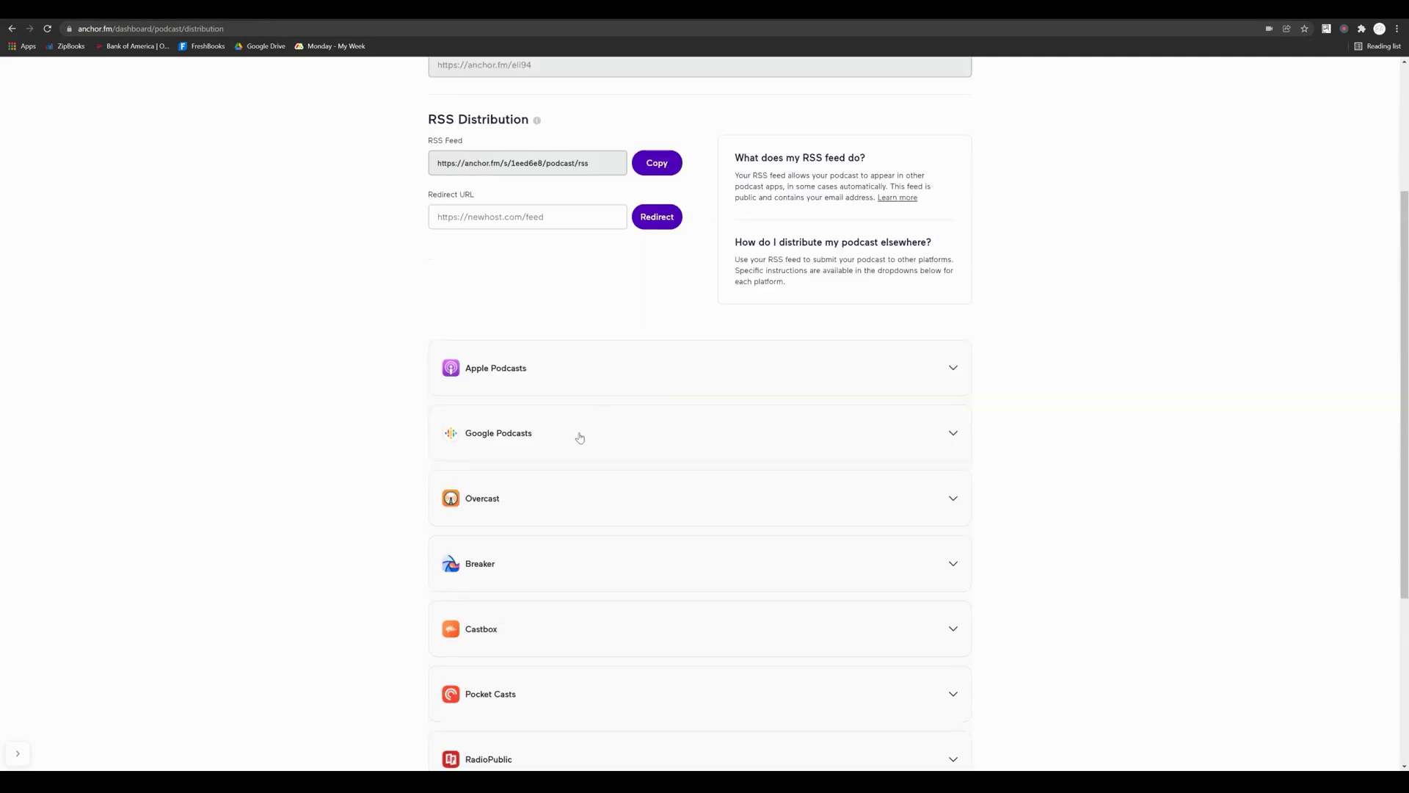
scroll(491, 451, up, 3)
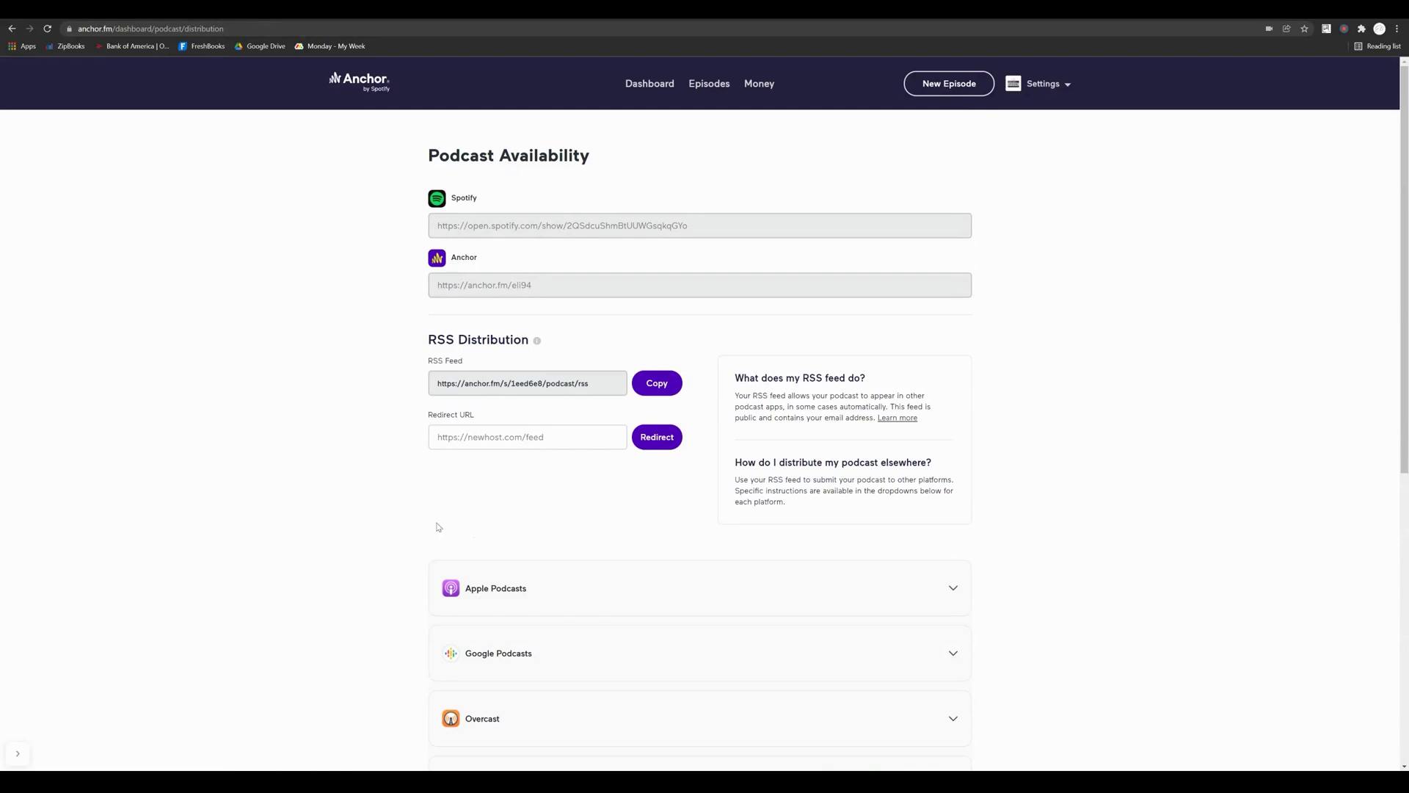
scroll(394, 514, down, 2)
scroll(392, 514, down, 3)
scroll(664, 179, up, 5)
click(709, 84)
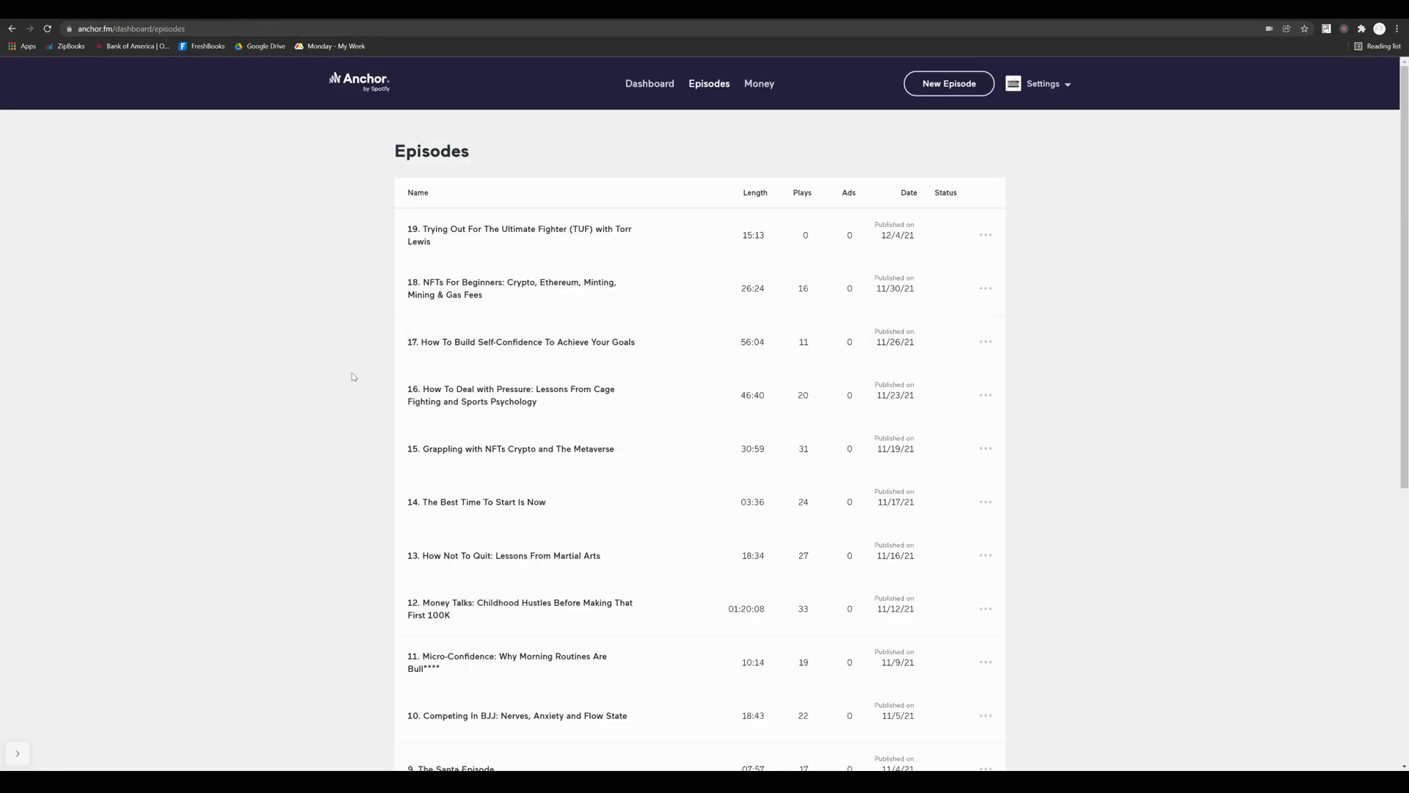